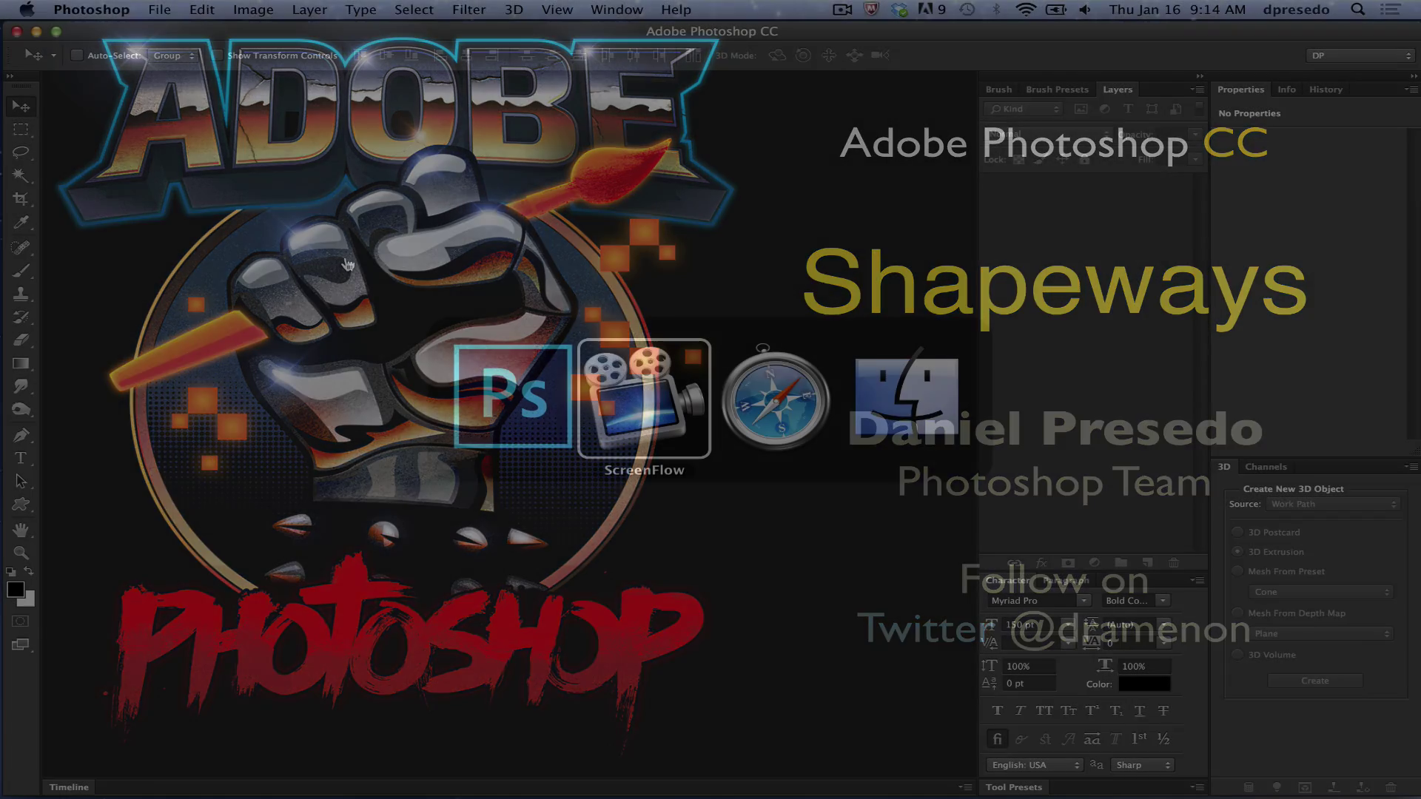
Return to Photoshop and open the Turtle N290411.3DS model file
{"action": "key", "text": "super+Tab"}
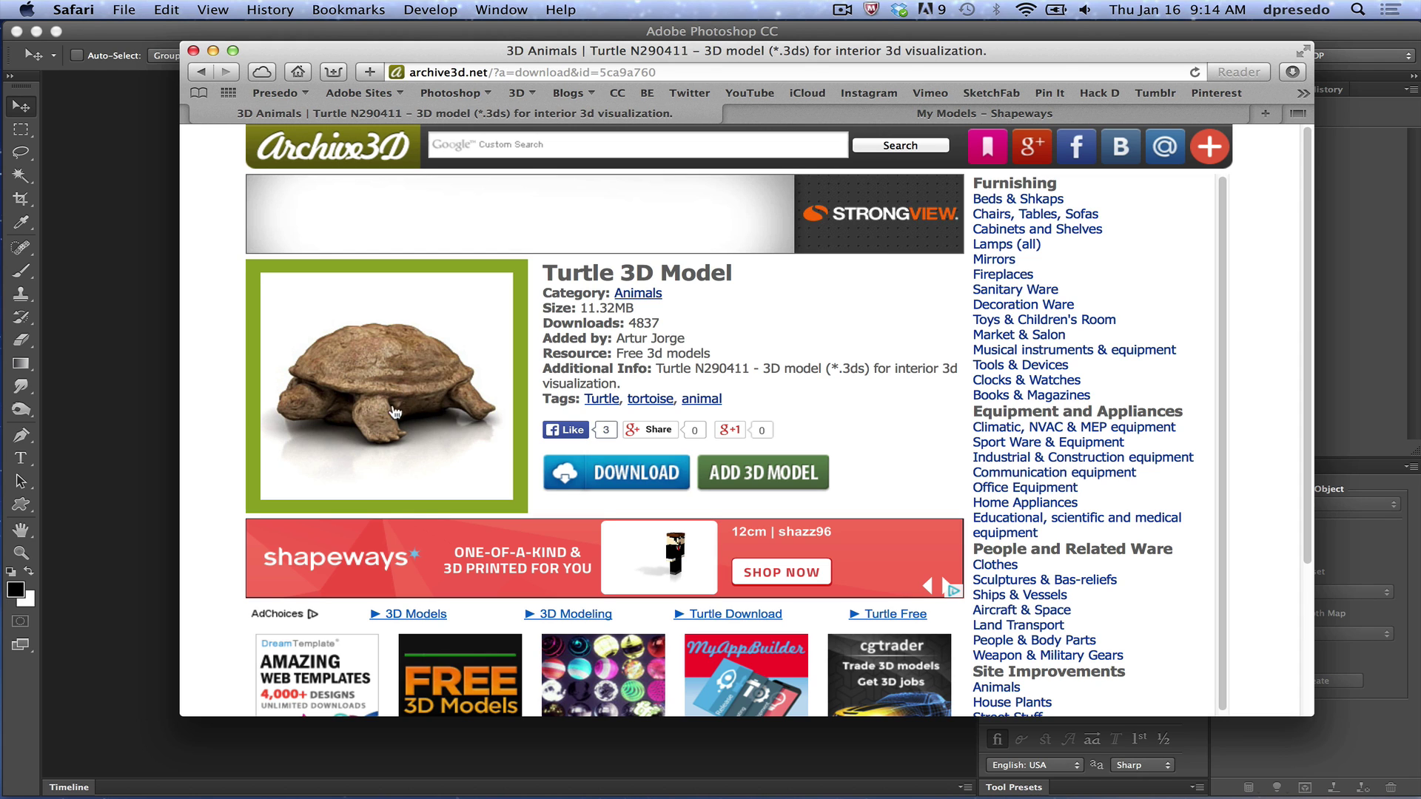
{"action": "left_click", "coordinate": [151, 218]}
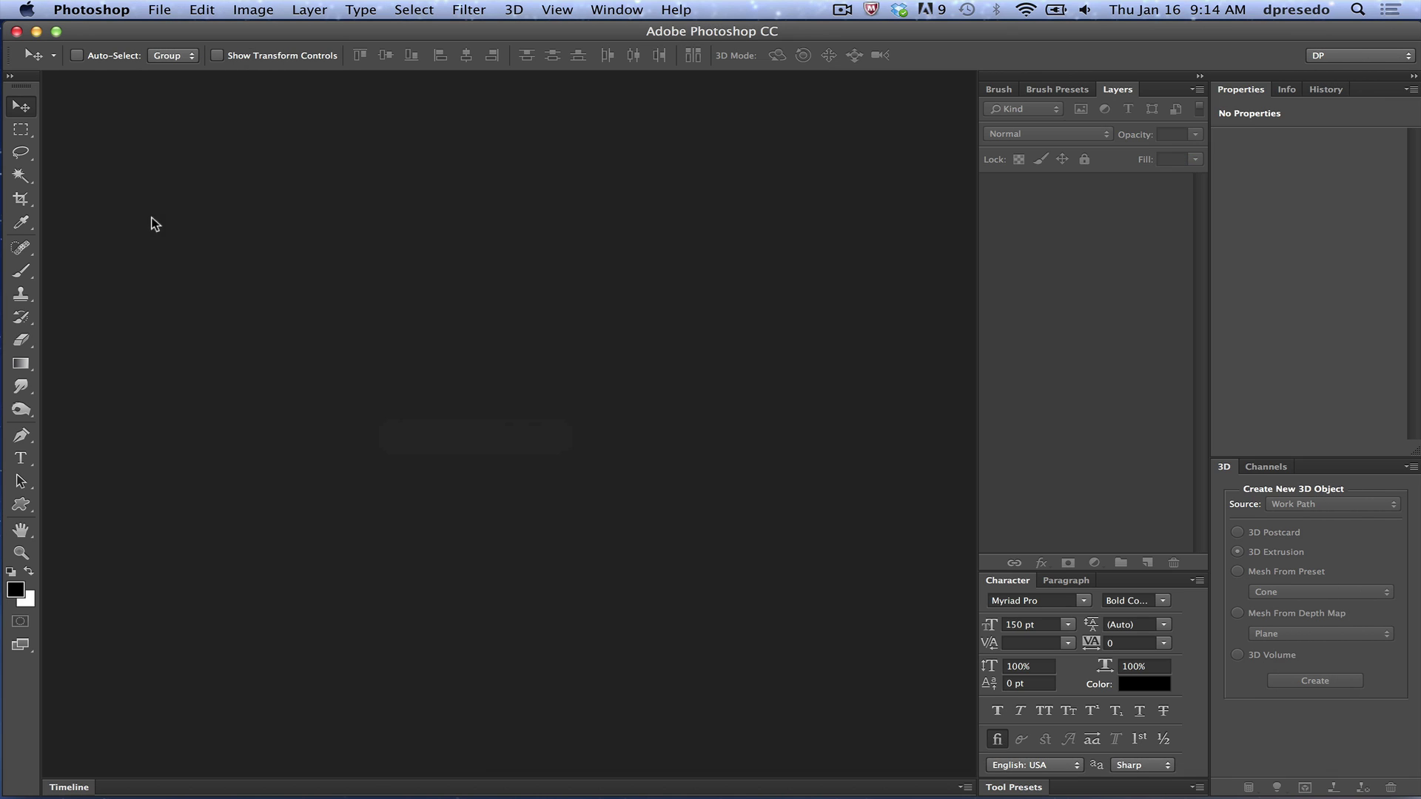
{"action": "double_click", "coordinate": [467, 212]}
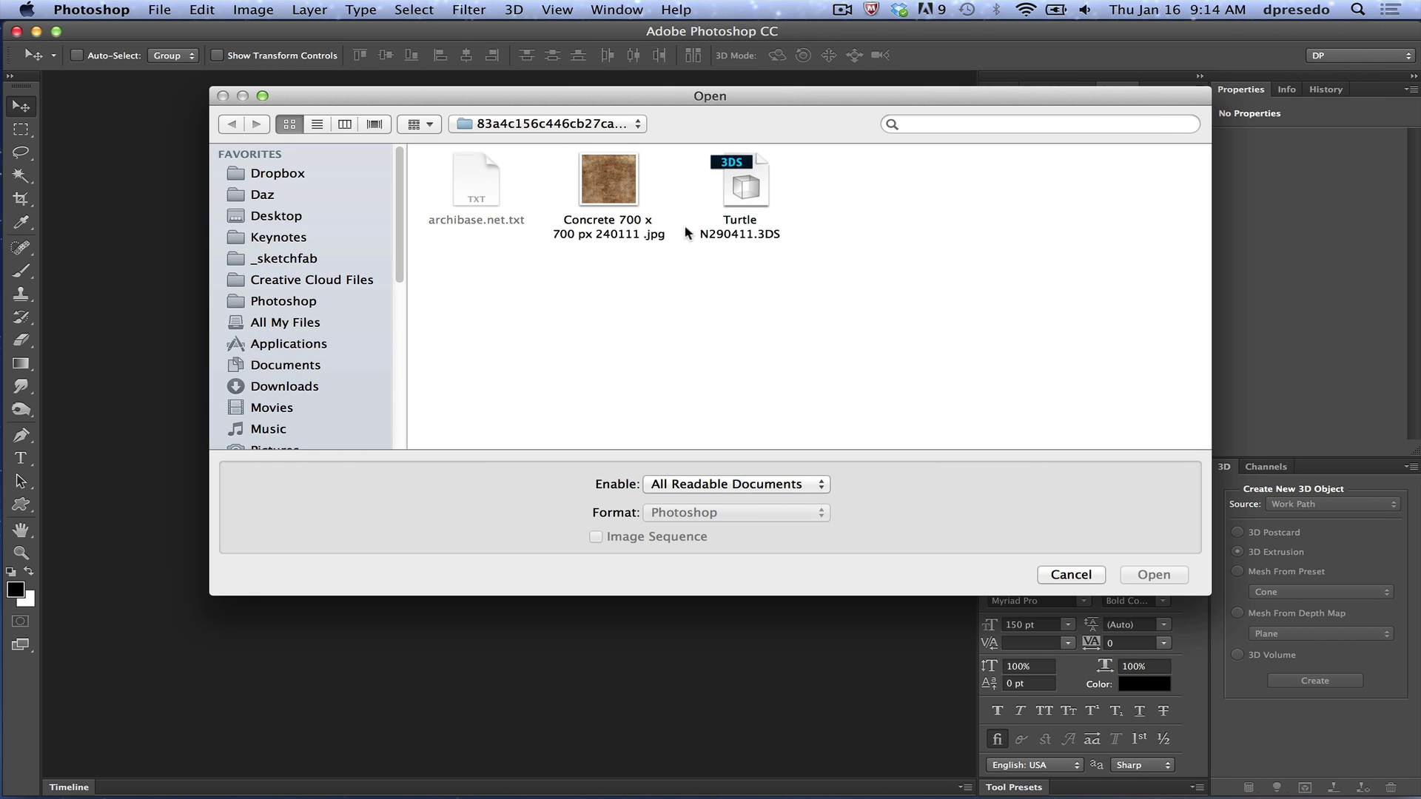
{"action": "left_click", "coordinate": [743, 187]}
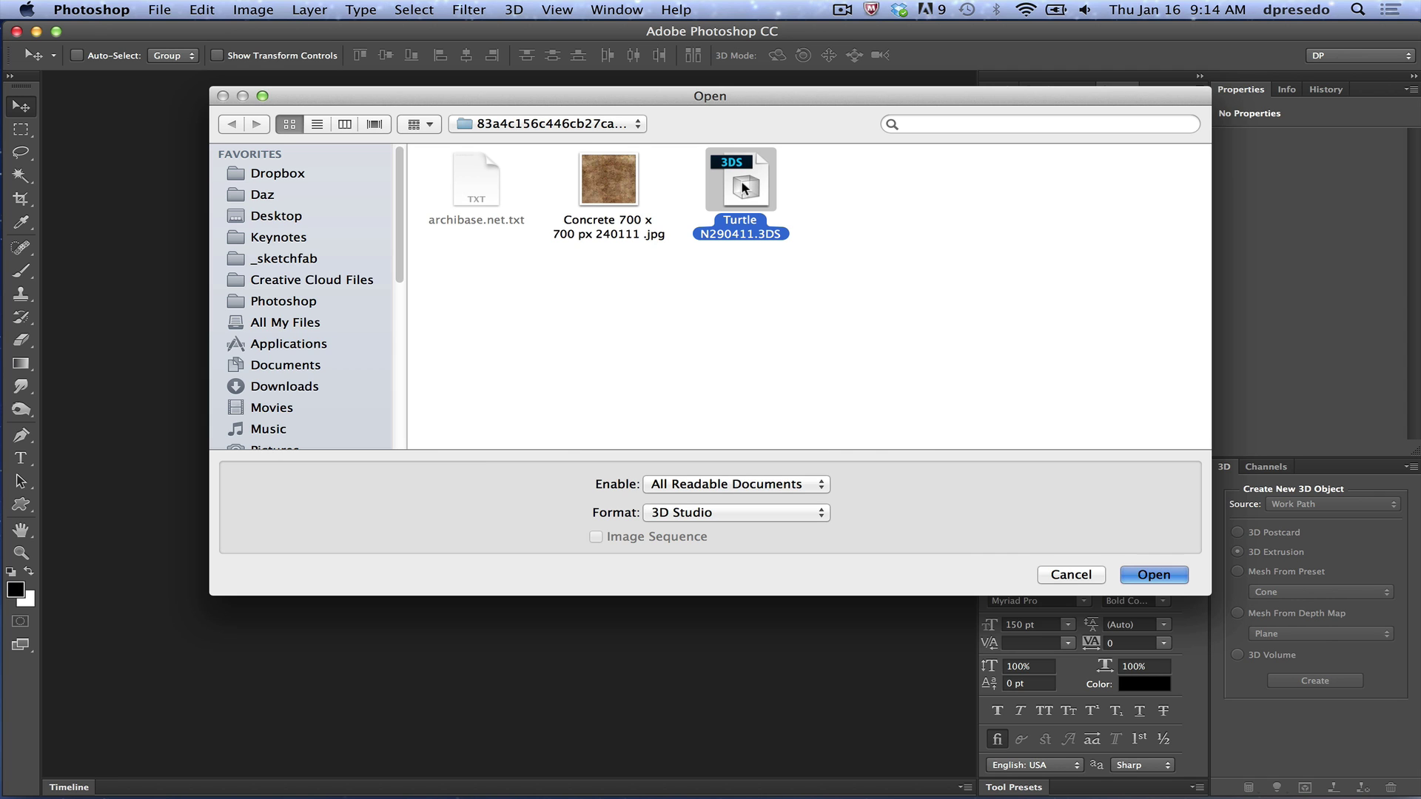
{"action": "double_click", "coordinate": [746, 197]}
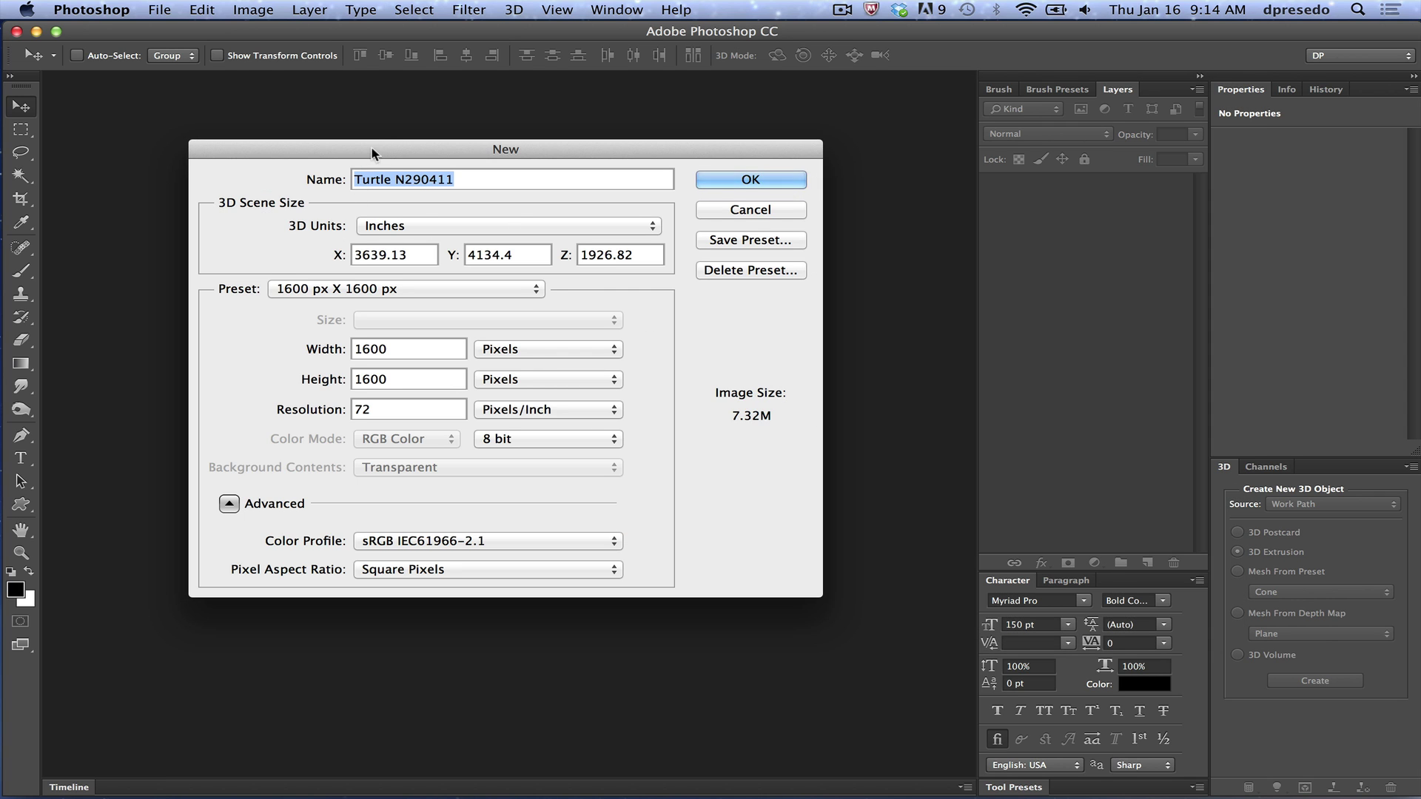
Keep the 3D scene units in inches and set the X size to 4
{"action": "left_click_drag", "start_coordinate": [375, 149], "coordinate": [429, 118]}
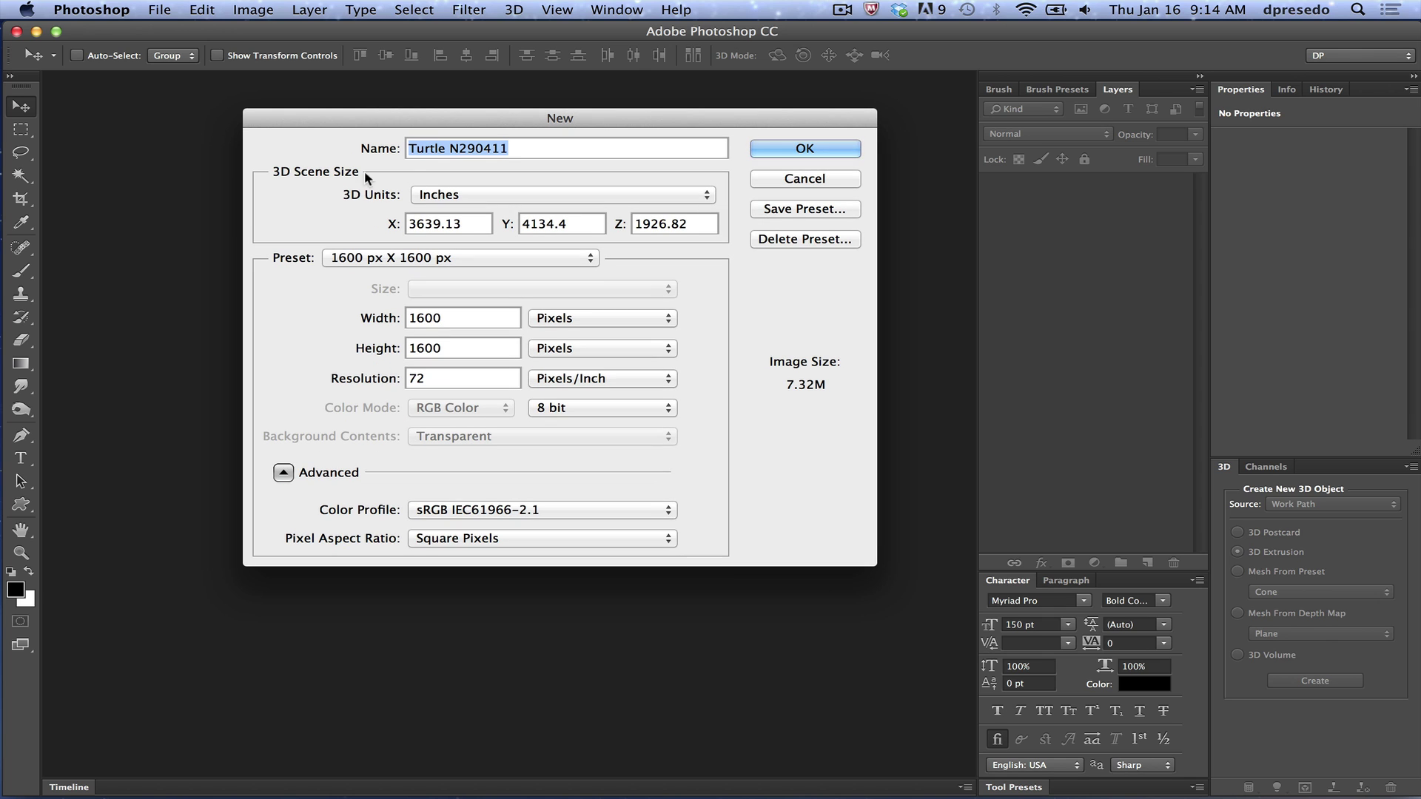
{"action": "left_click", "coordinate": [499, 197]}
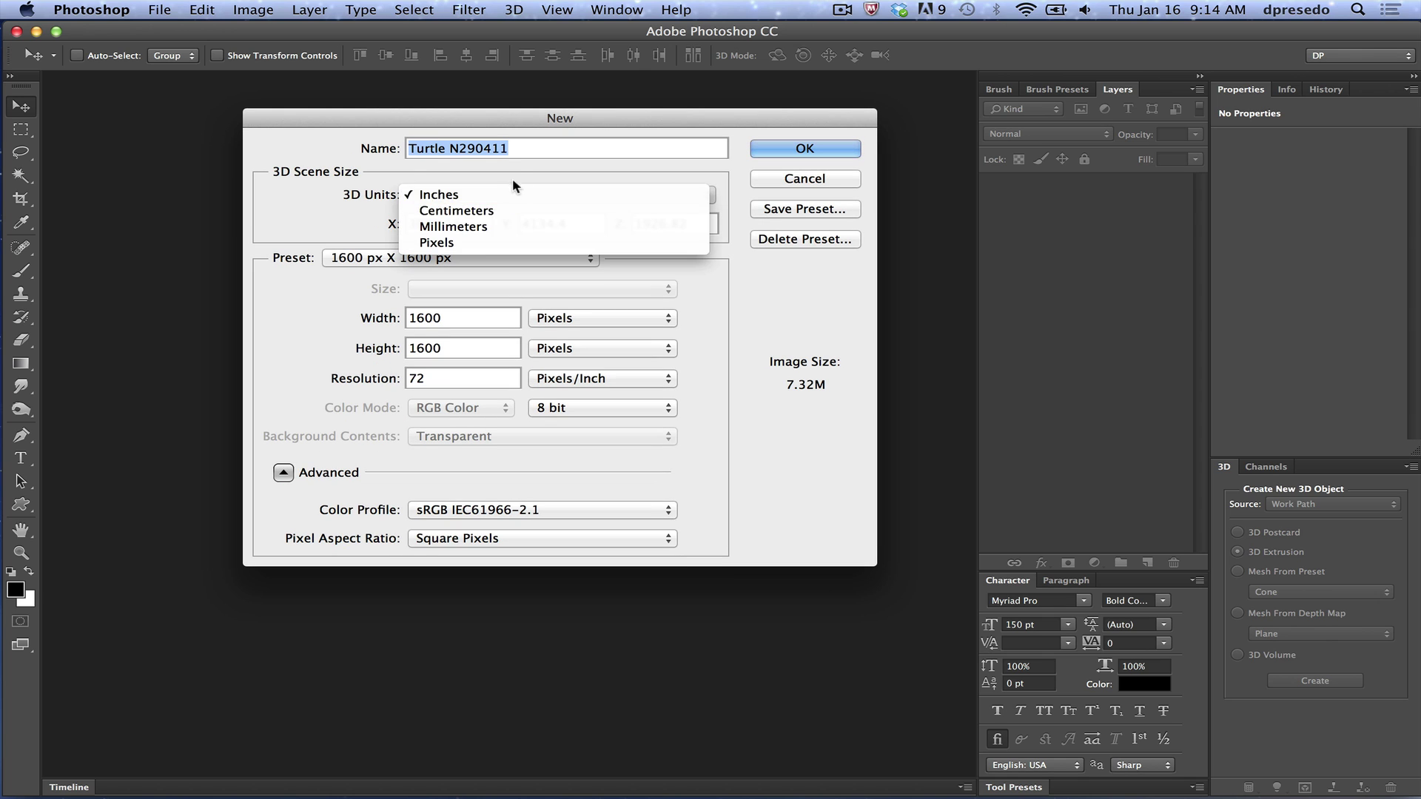
{"action": "left_click", "coordinate": [488, 209]}
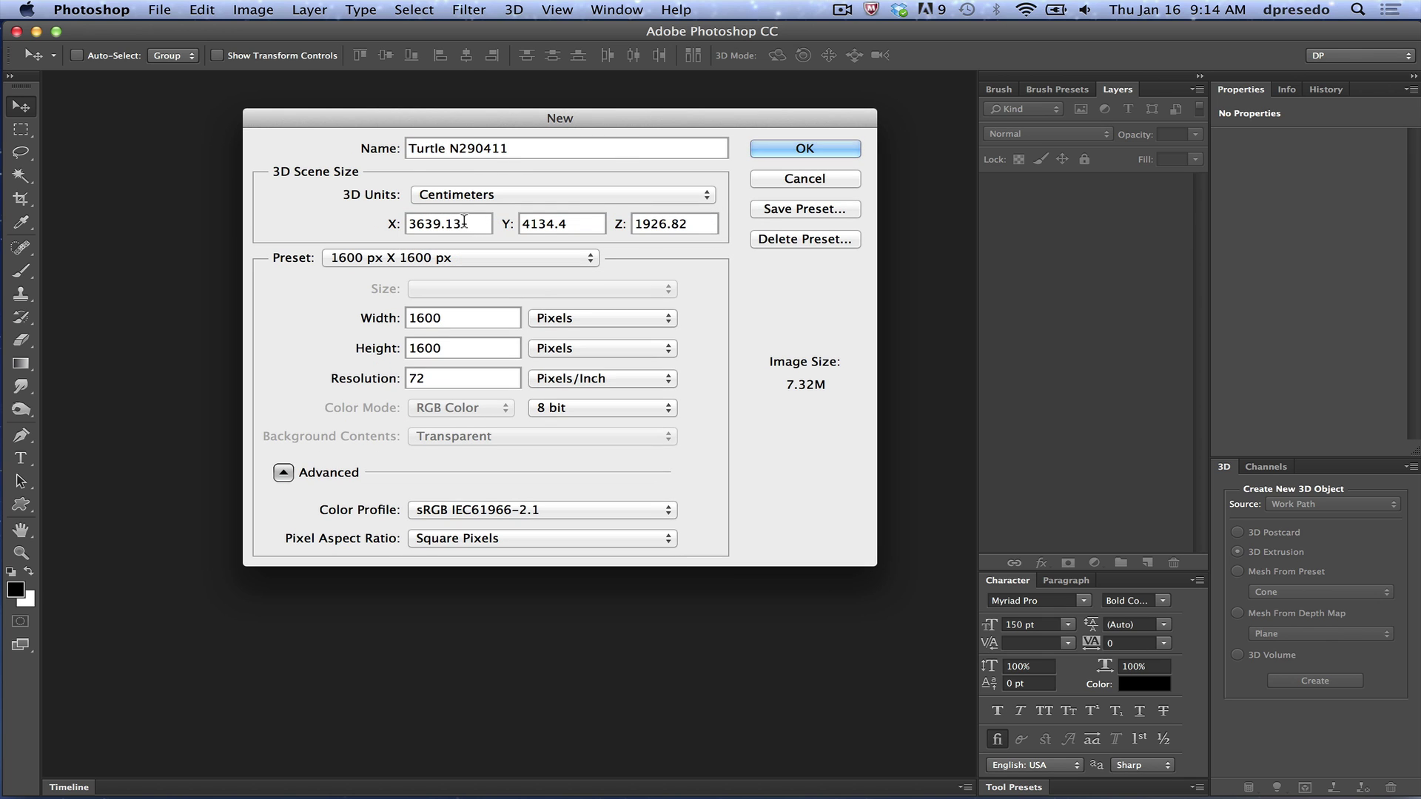
{"action": "left_click_drag", "start_coordinate": [467, 223], "coordinate": [408, 224]}
{"action": "left_click", "coordinate": [508, 196]}
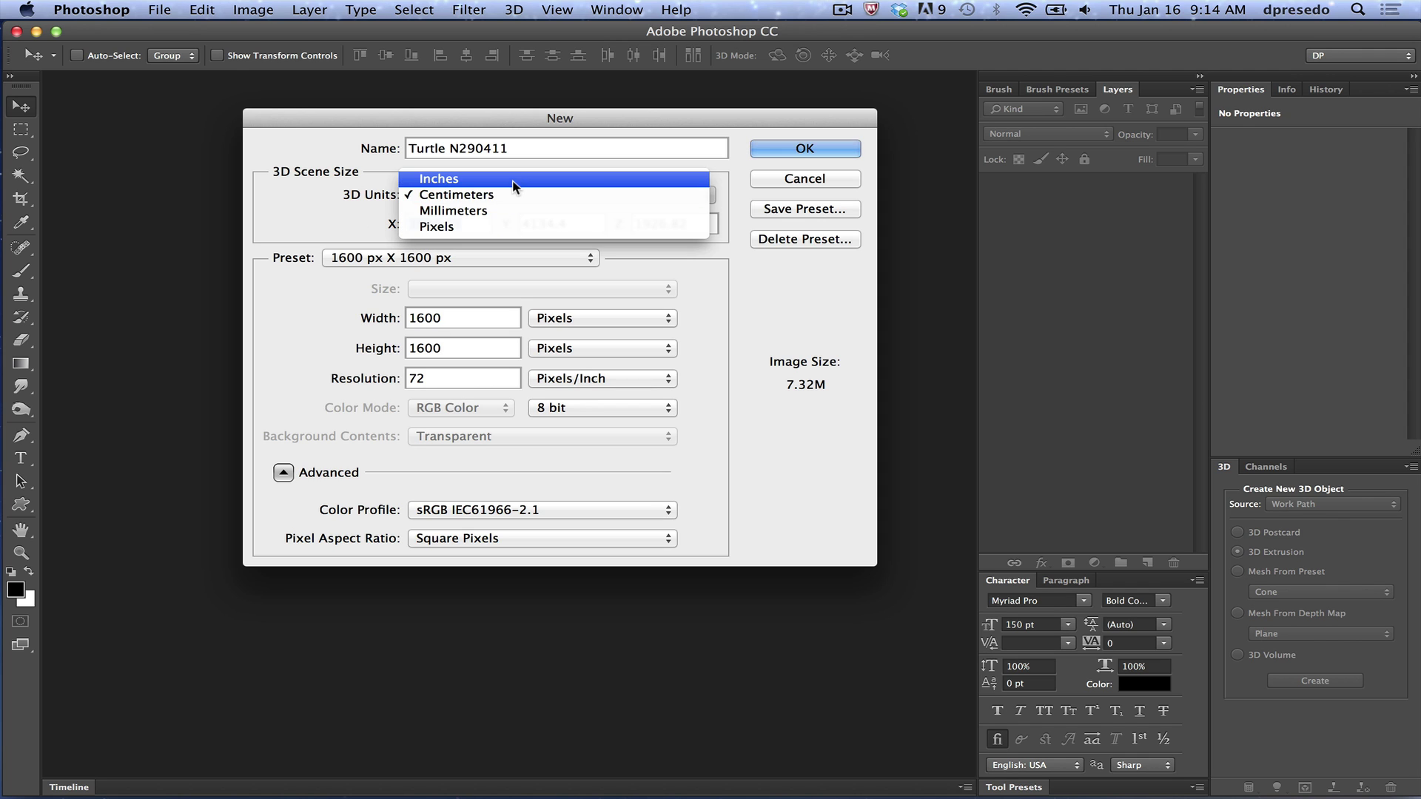
{"action": "left_click", "coordinate": [516, 178]}
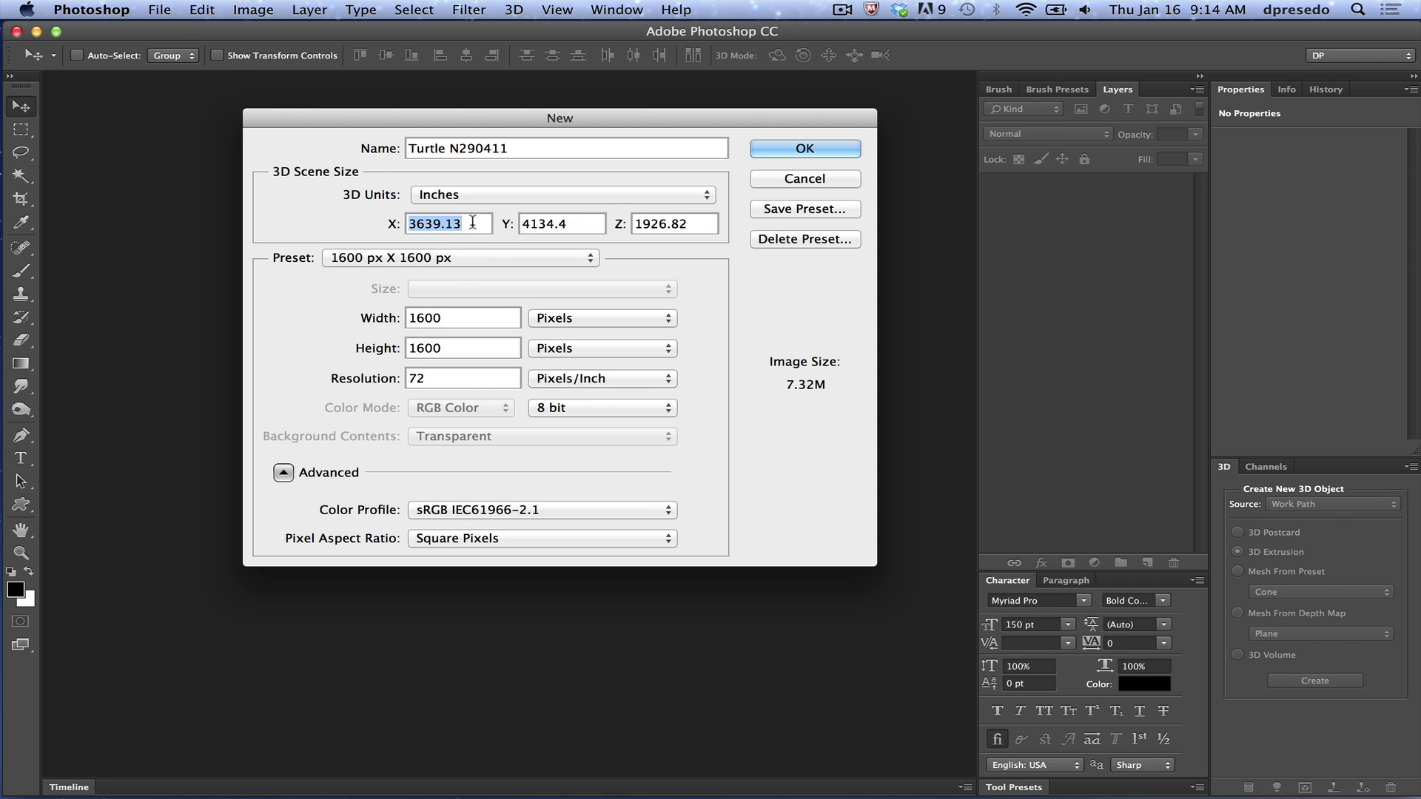
{"action": "type", "text": "4"}
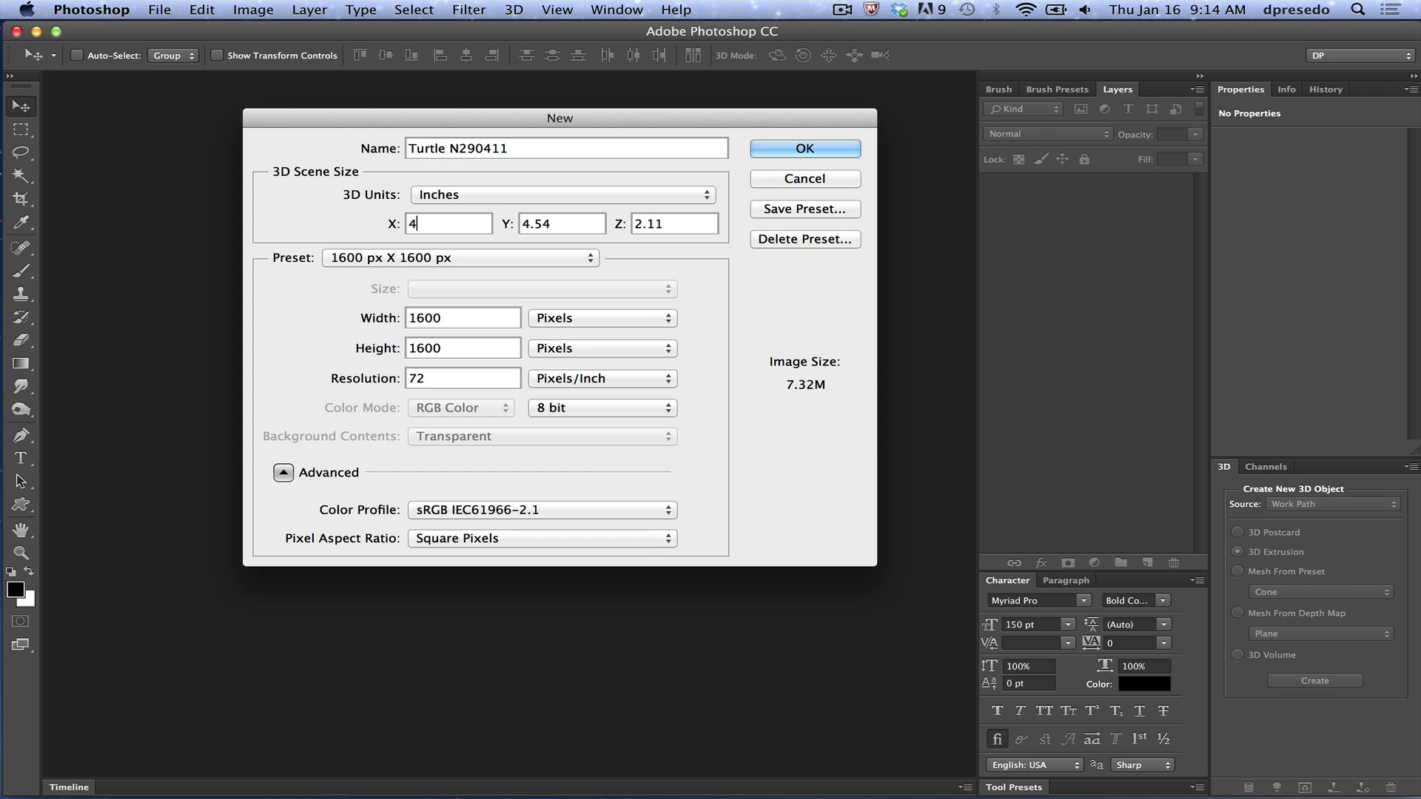
{"action": "key", "text": "Return"}
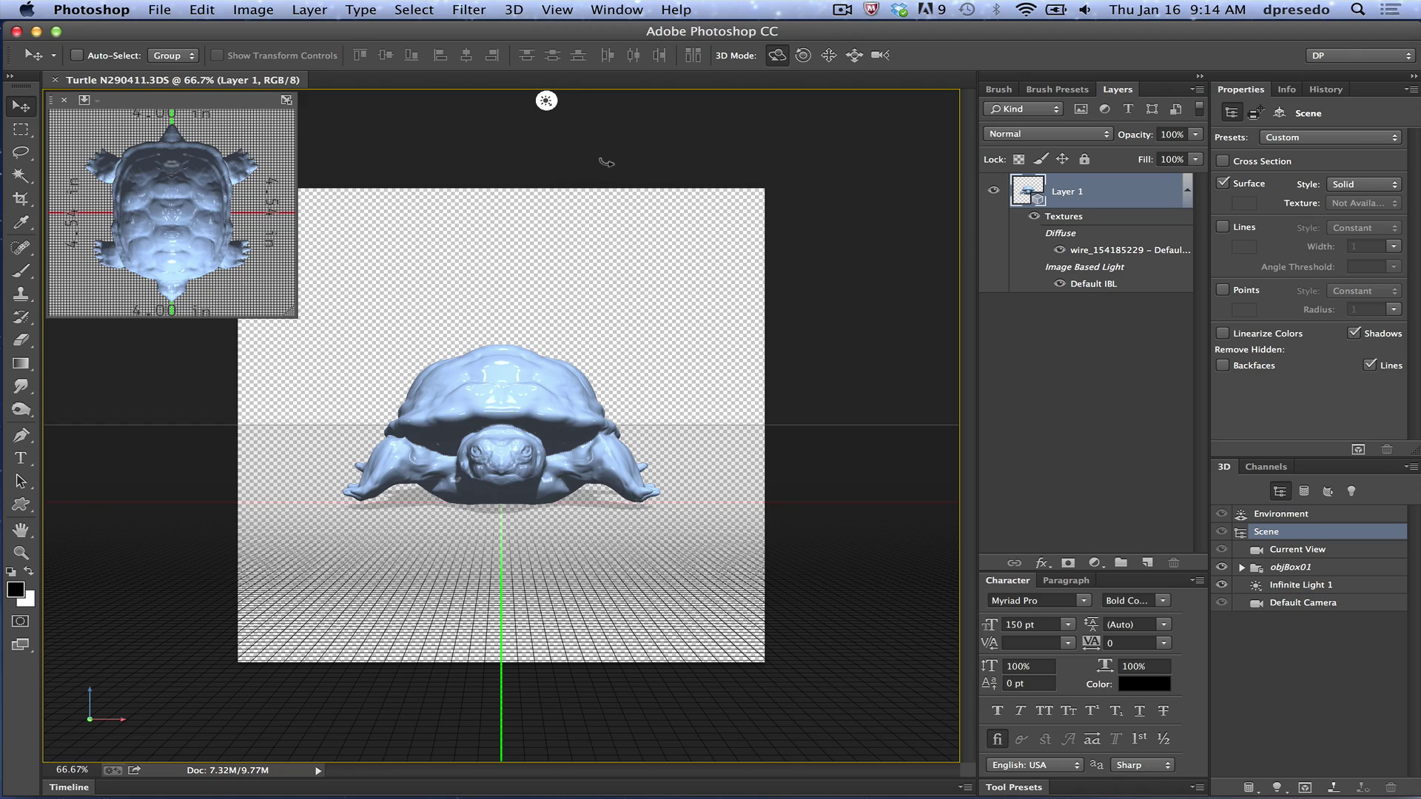
Orbit the turtle to a higher view, then pan it down-right in the scene
{"action": "left_click_drag", "start_coordinate": [605, 162], "coordinate": [448, 170]}
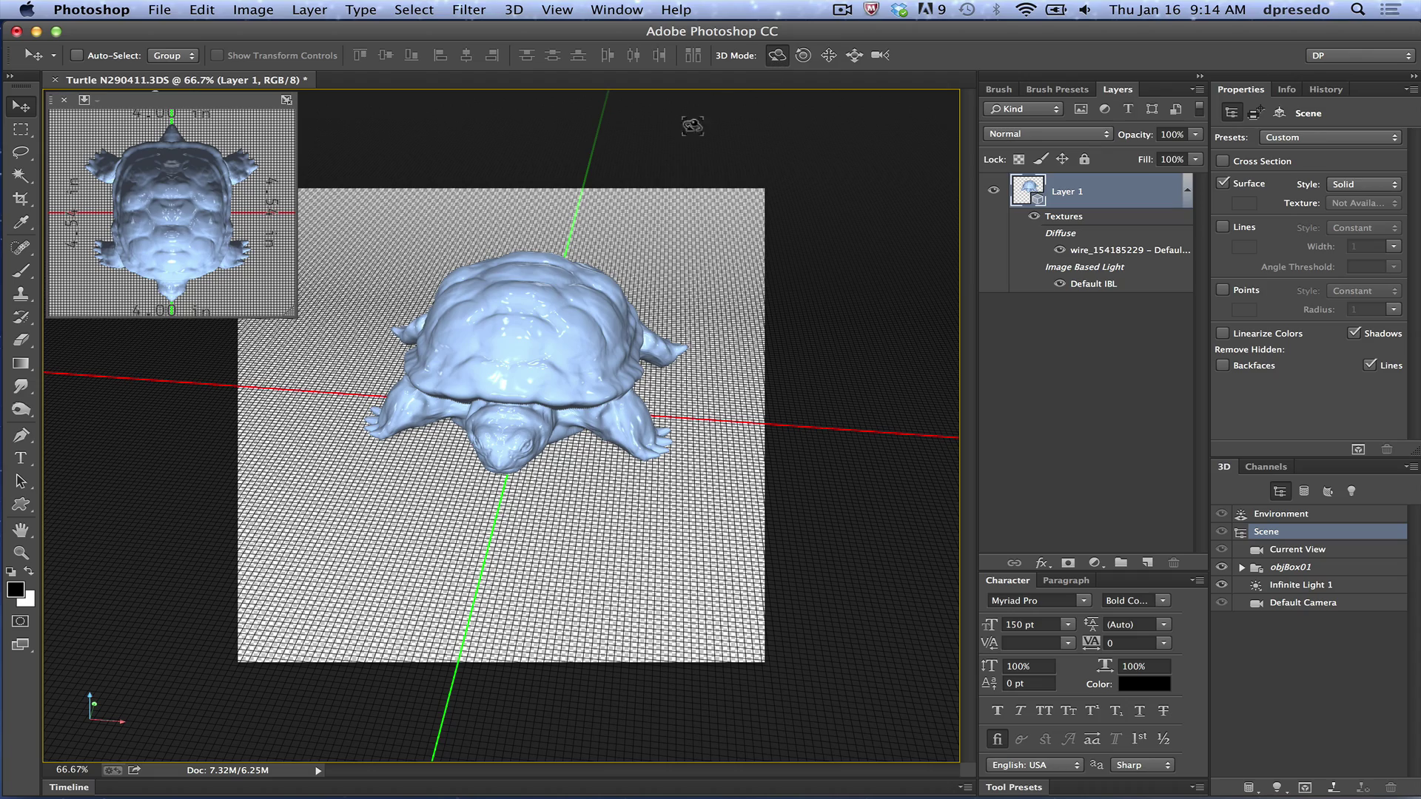
{"action": "left_click_drag", "start_coordinate": [651, 151], "coordinate": [699, 147]}
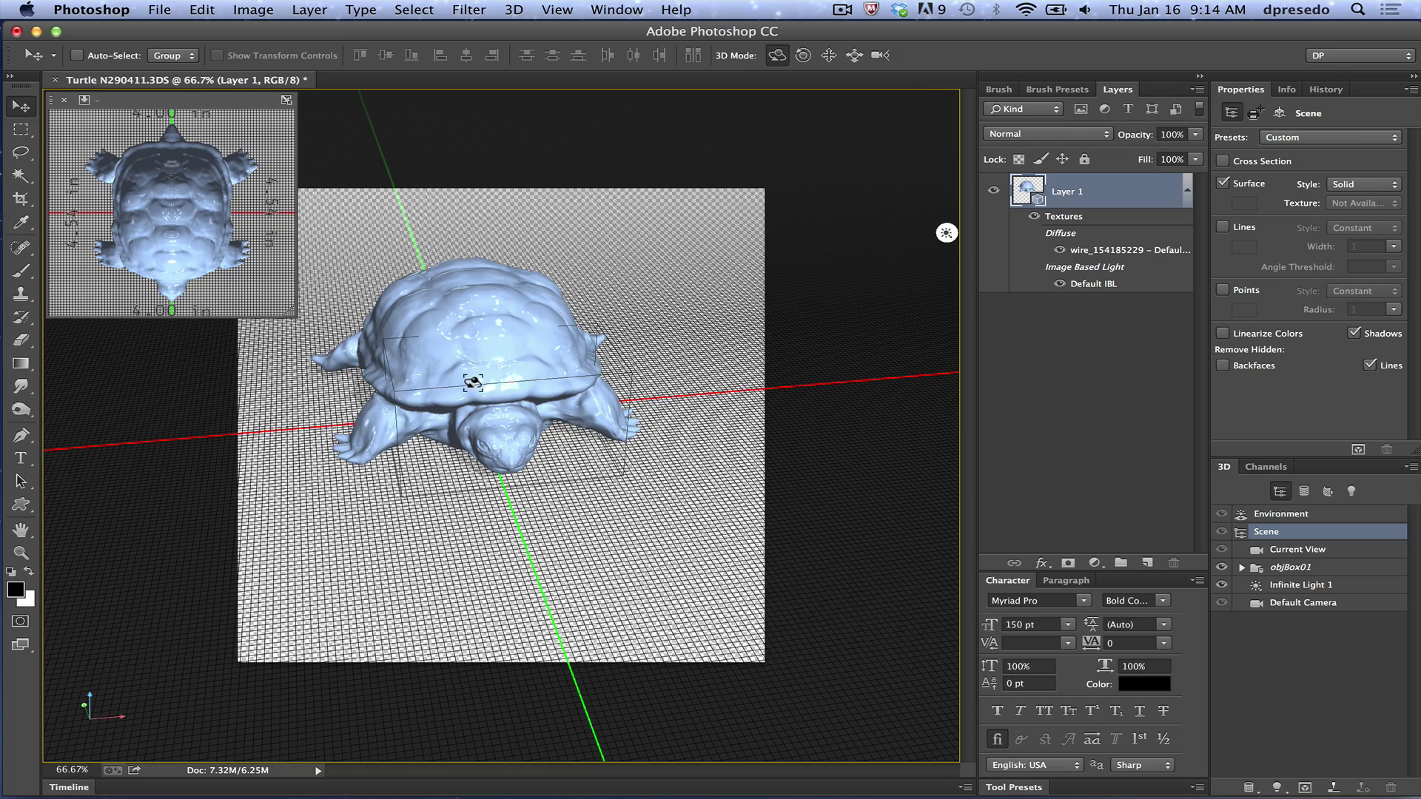
{"action": "left_click", "coordinate": [828, 55]}
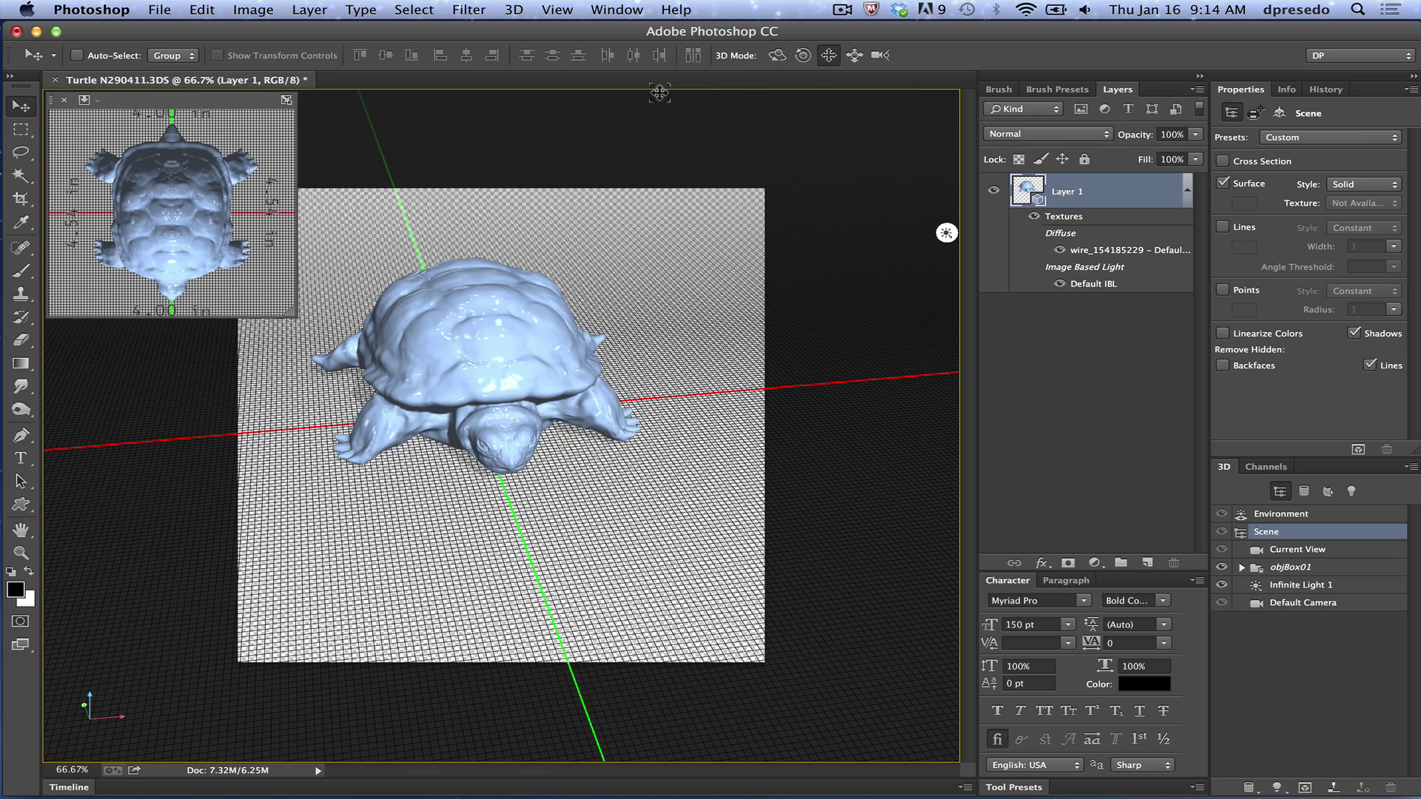
{"action": "left_click_drag", "start_coordinate": [603, 133], "coordinate": [657, 181]}
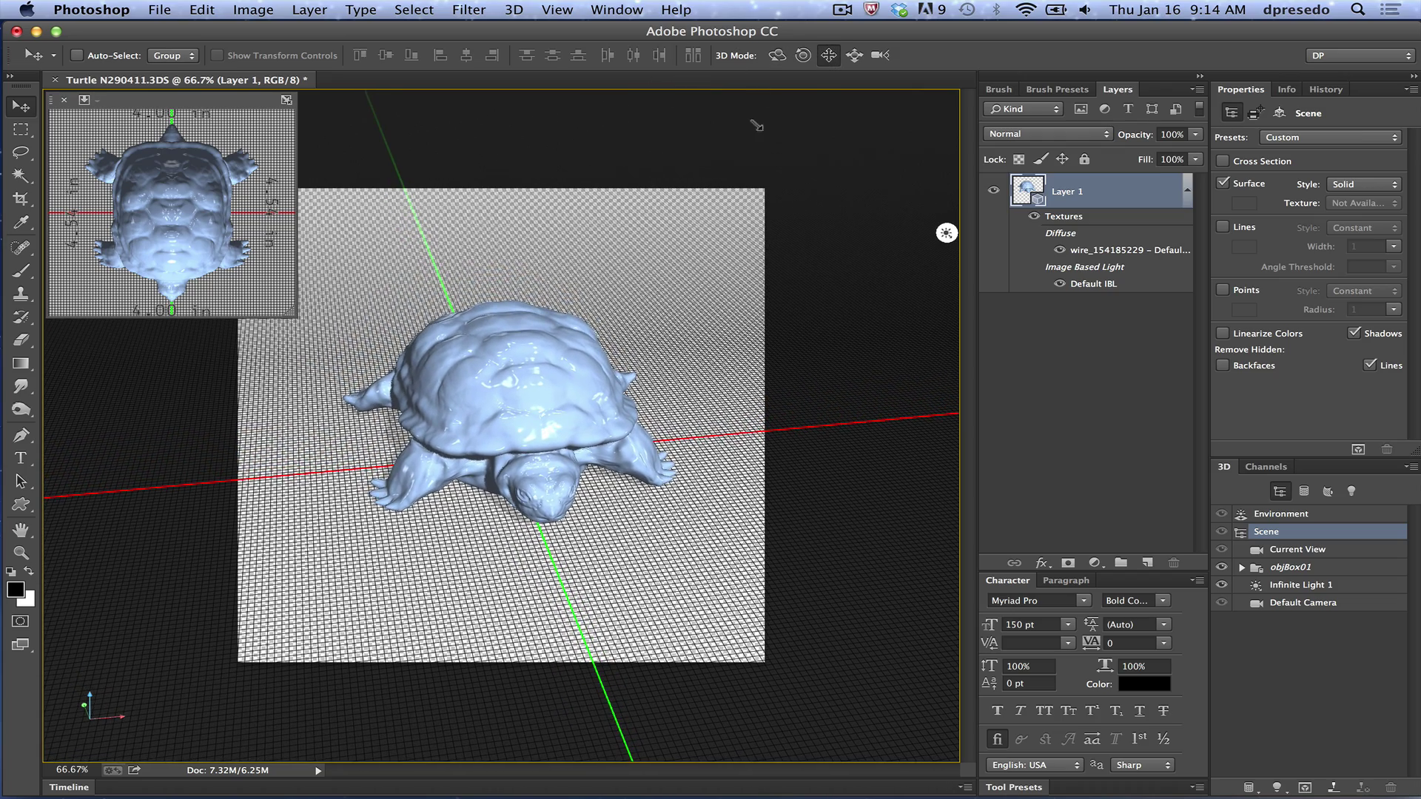
{"action": "left_click", "coordinate": [776, 55]}
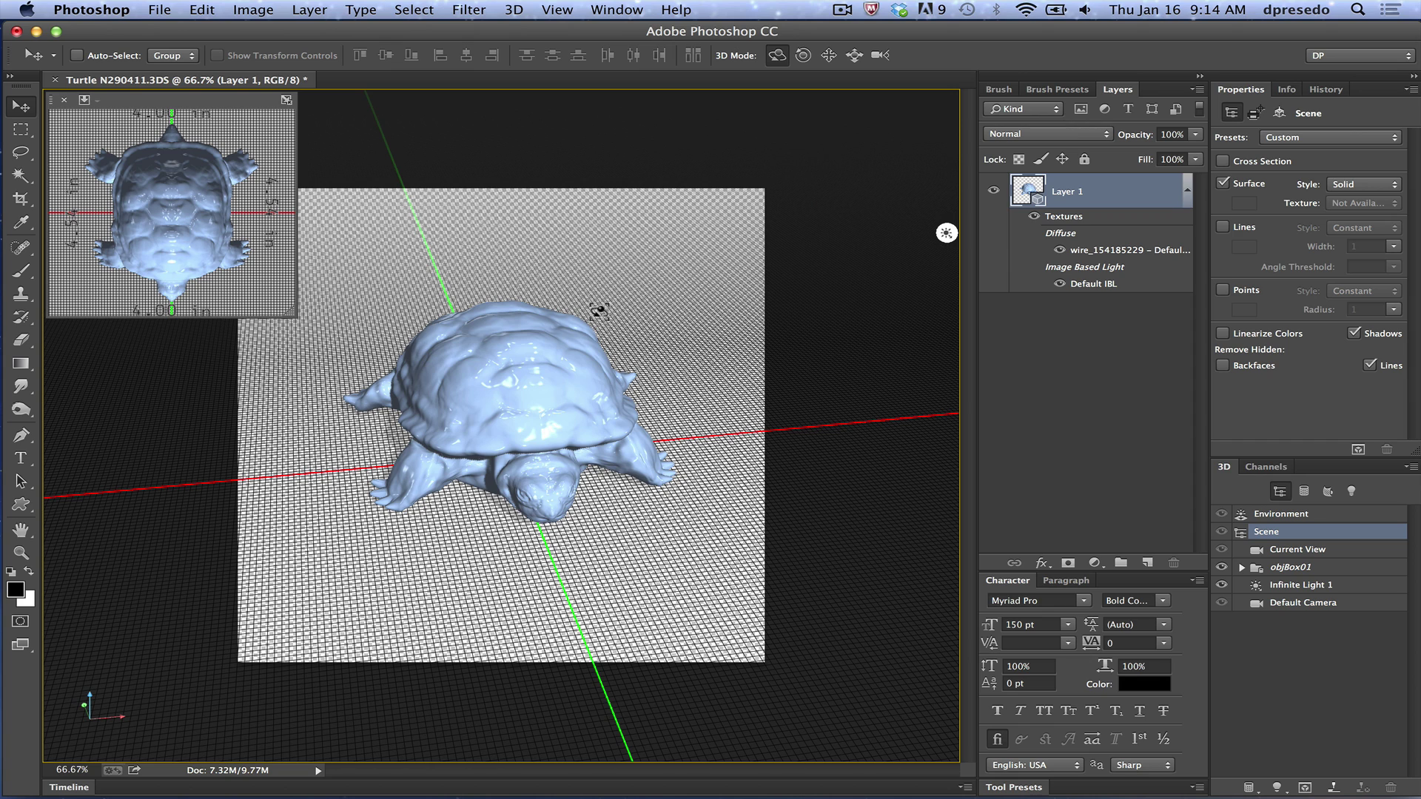
Select the turtle mesh and filter the 3D panel to its wire_154185229 material
{"action": "left_click", "coordinate": [510, 347]}
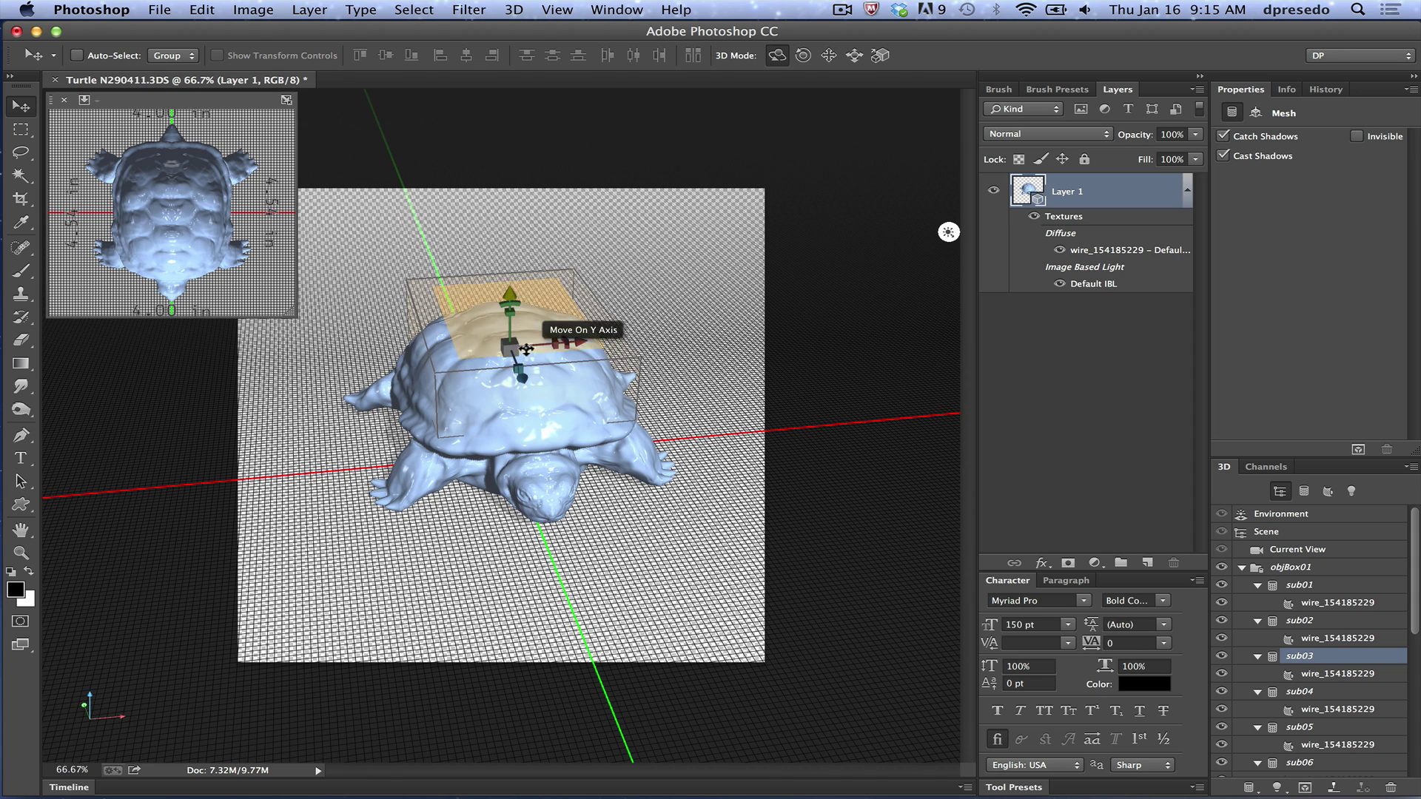
{"action": "left_click", "coordinate": [534, 350]}
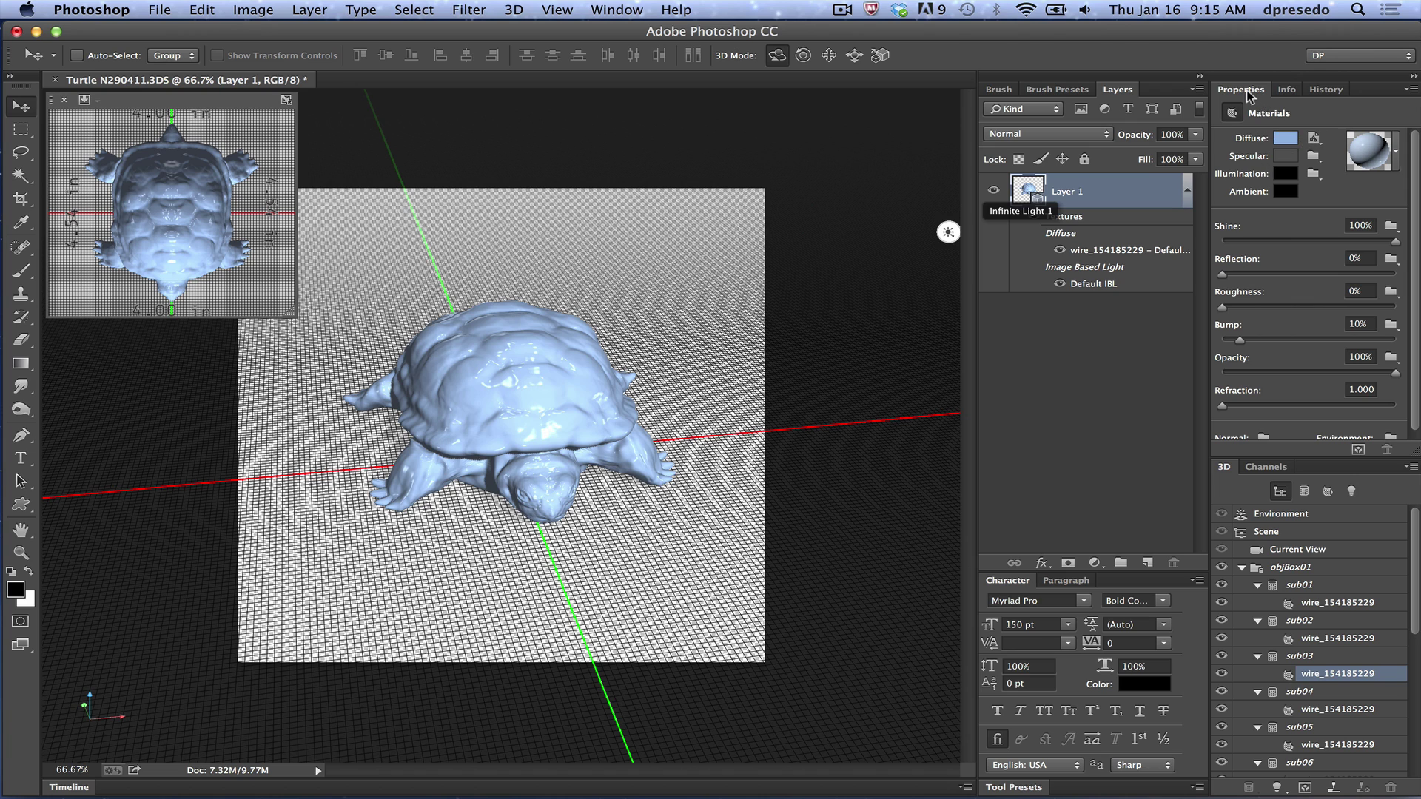
{"action": "left_click", "coordinate": [1325, 494]}
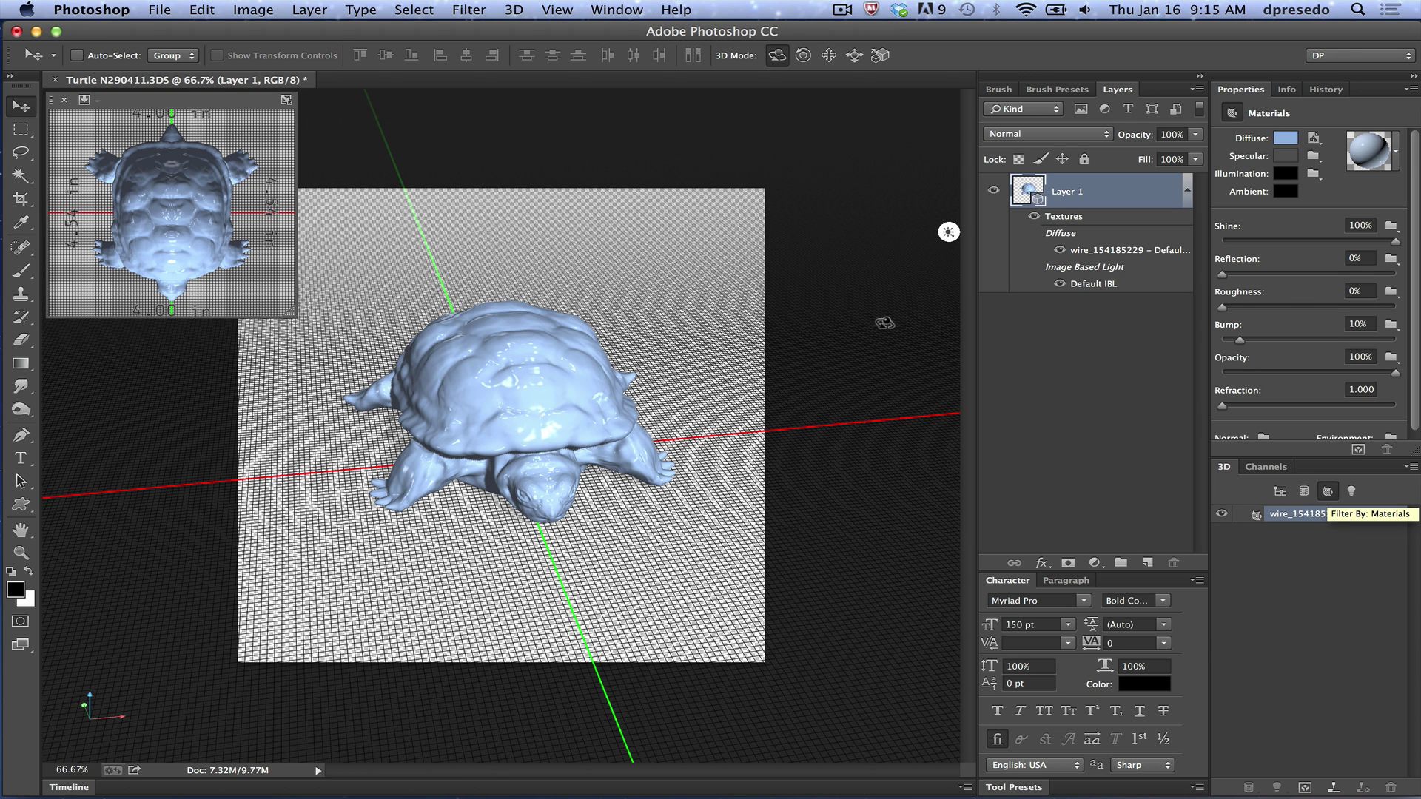
{"action": "left_click", "coordinate": [1306, 492]}
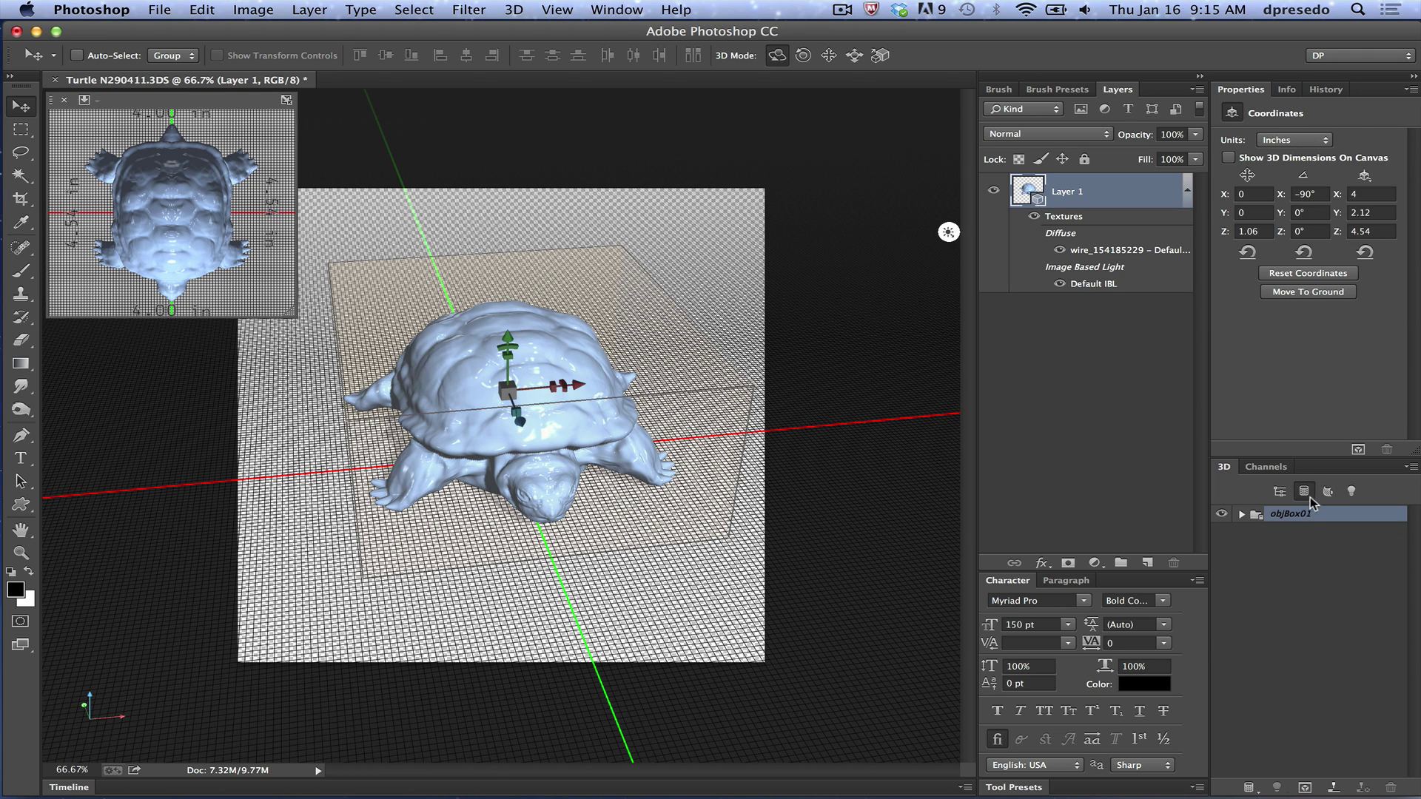
{"action": "left_click", "coordinate": [1328, 491]}
{"action": "left_click", "coordinate": [1352, 491]}
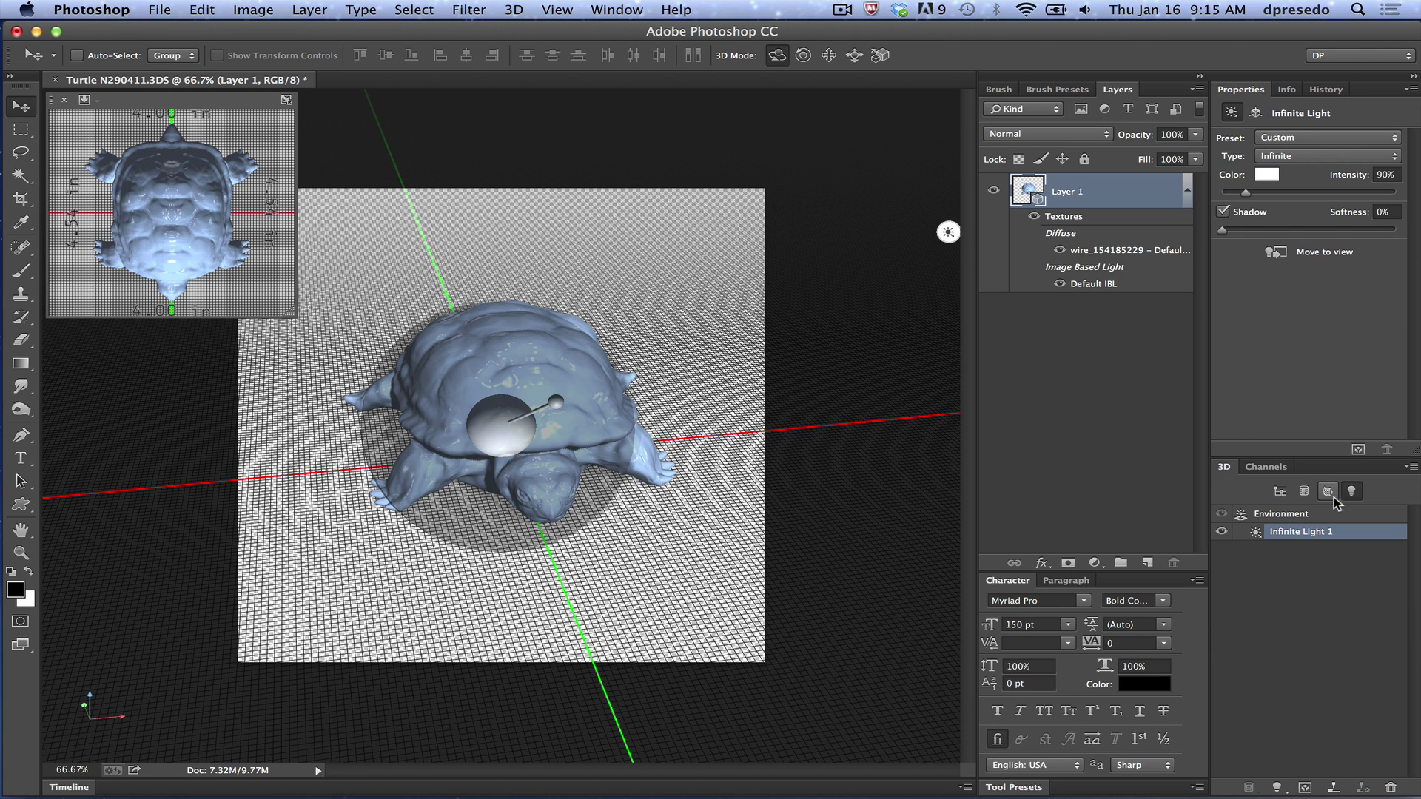
{"action": "left_click", "coordinate": [1328, 492]}
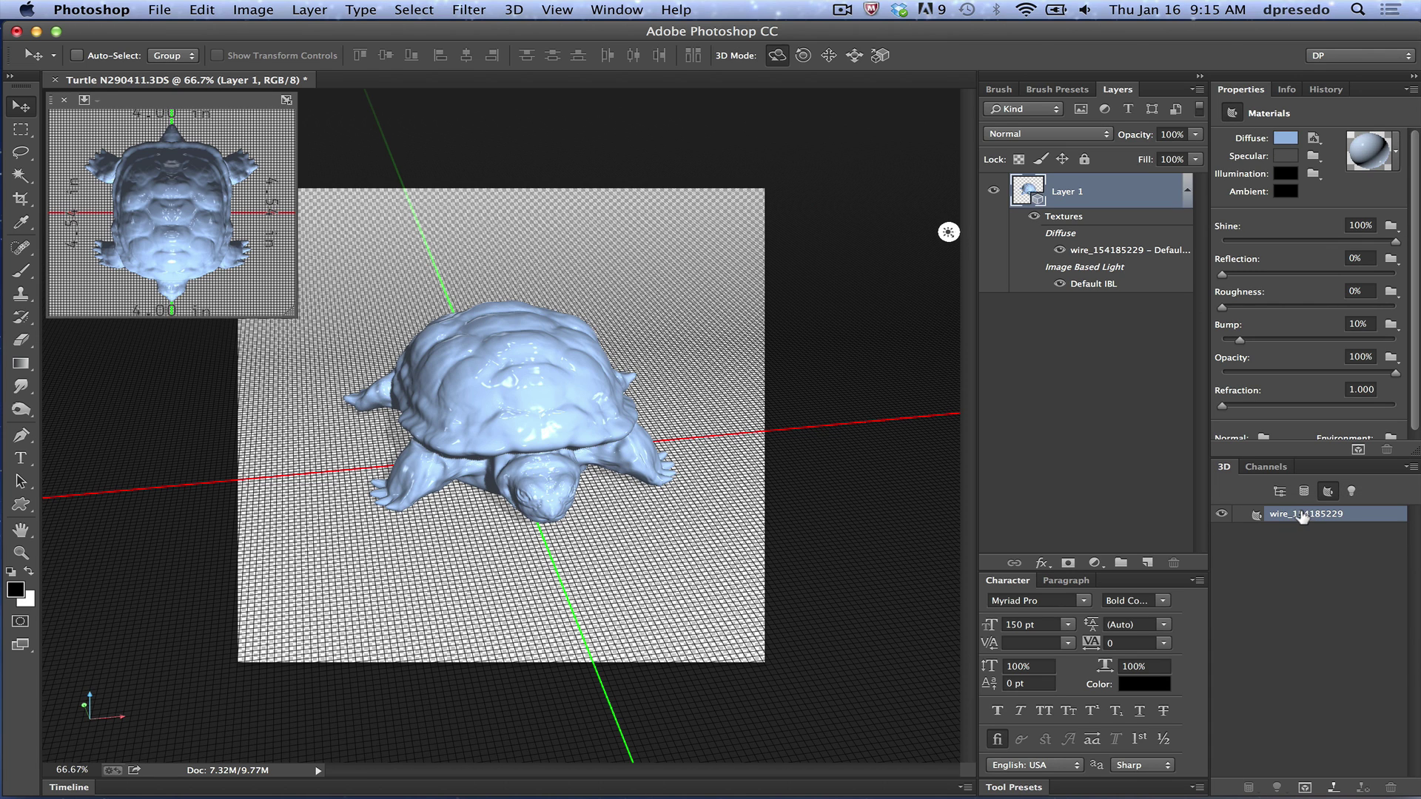
Use Concrete 700 x 700 px 240111.jpg as the turtle's Diffuse texture
{"action": "left_click", "coordinate": [1313, 138]}
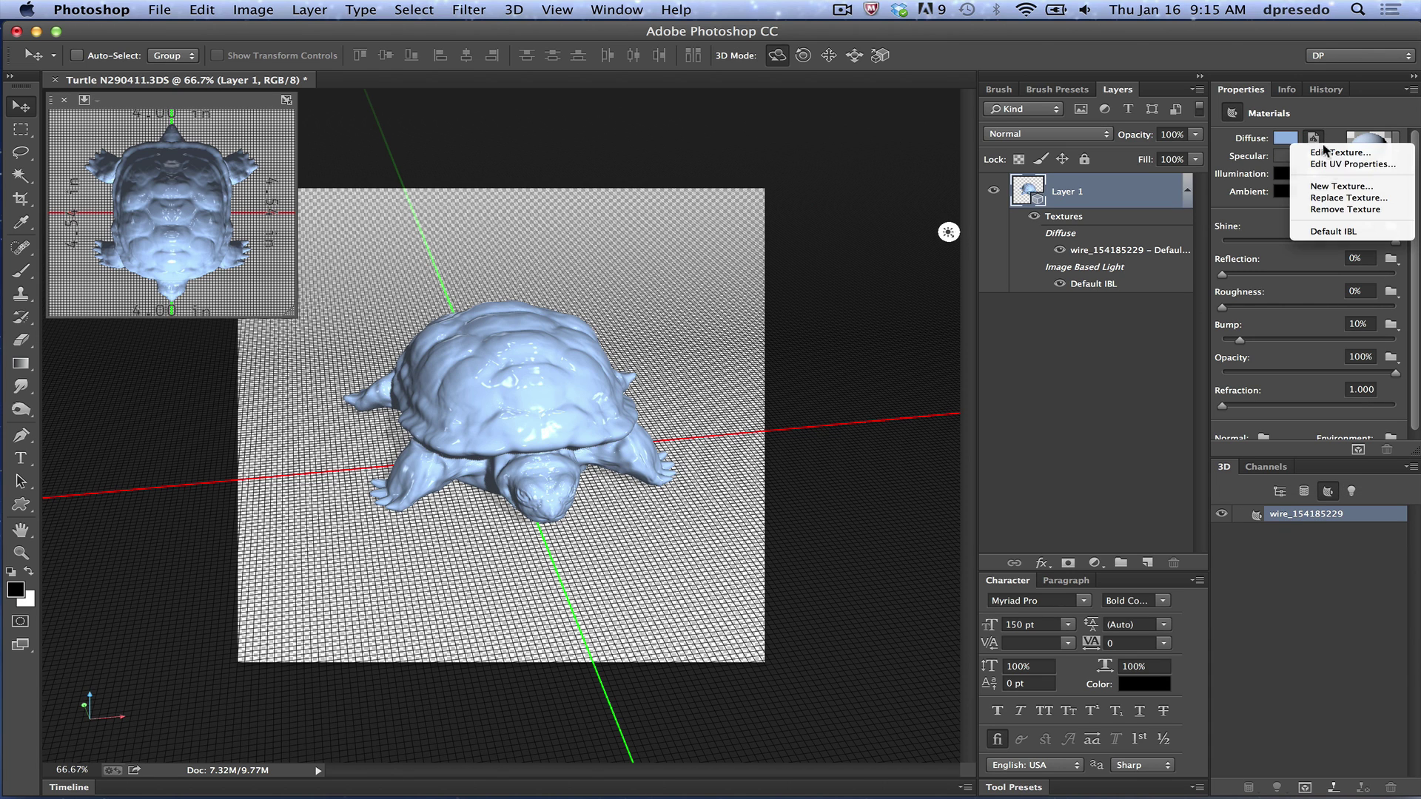
{"action": "left_click", "coordinate": [1339, 204]}
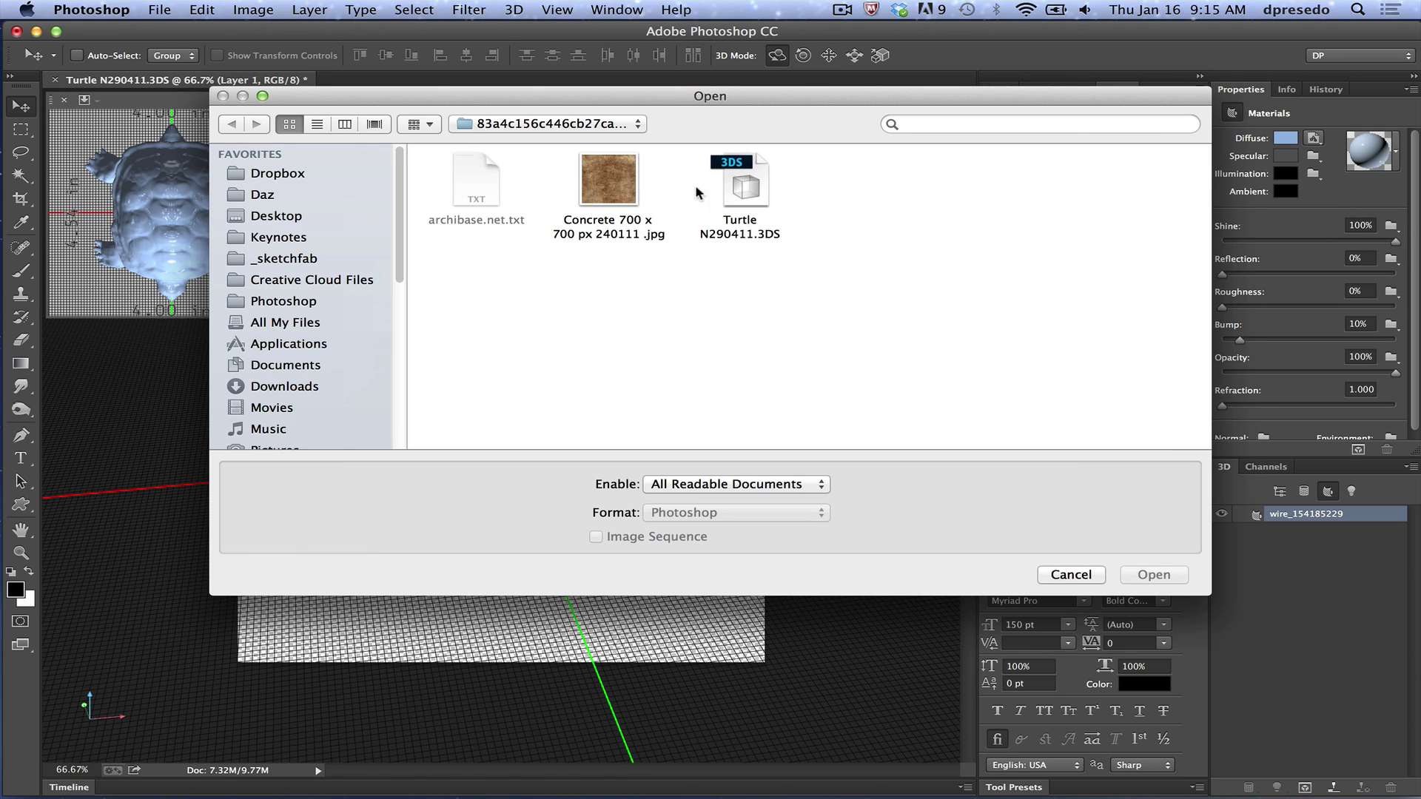
{"action": "left_click", "coordinate": [610, 190]}
{"action": "double_click", "coordinate": [609, 190]}
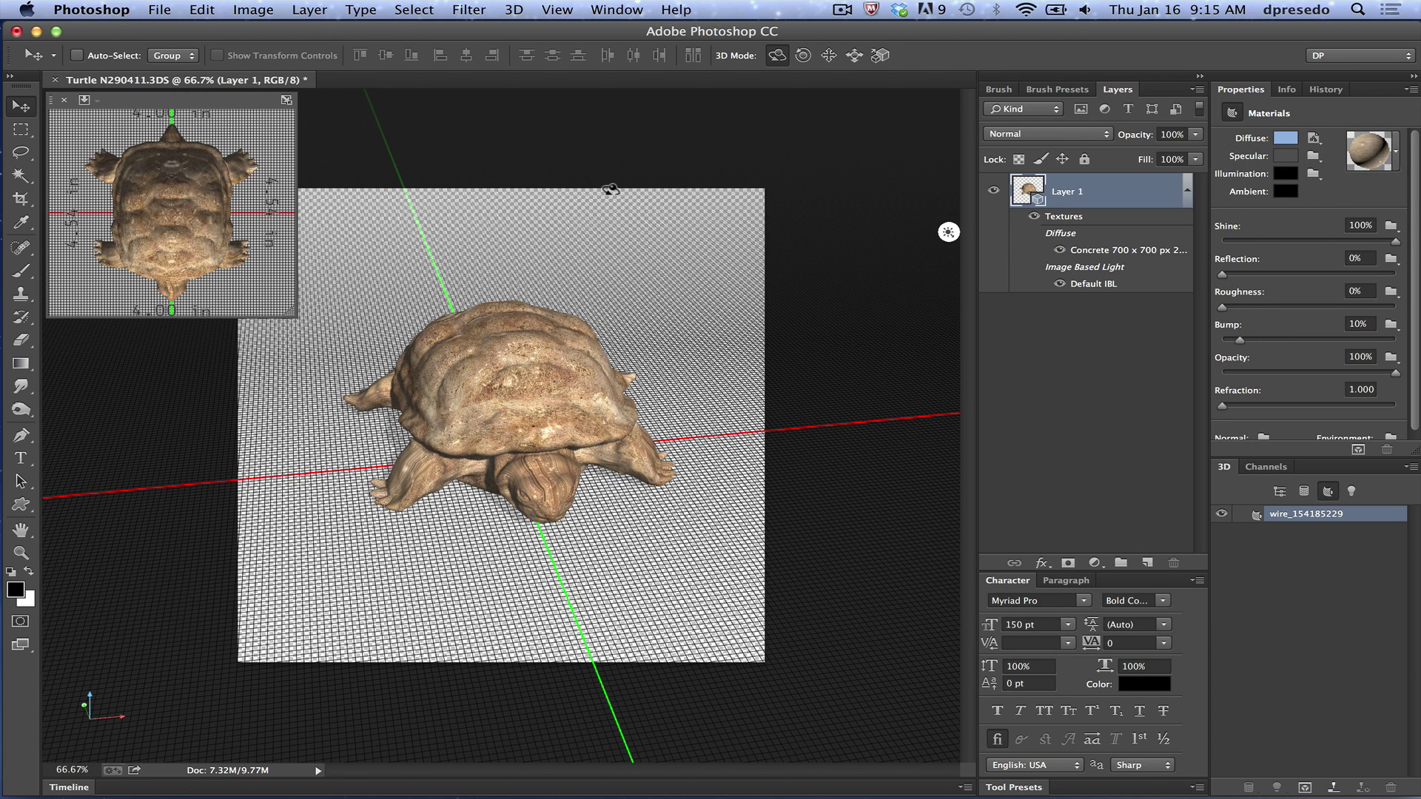
{"action": "left_click", "coordinate": [707, 156]}
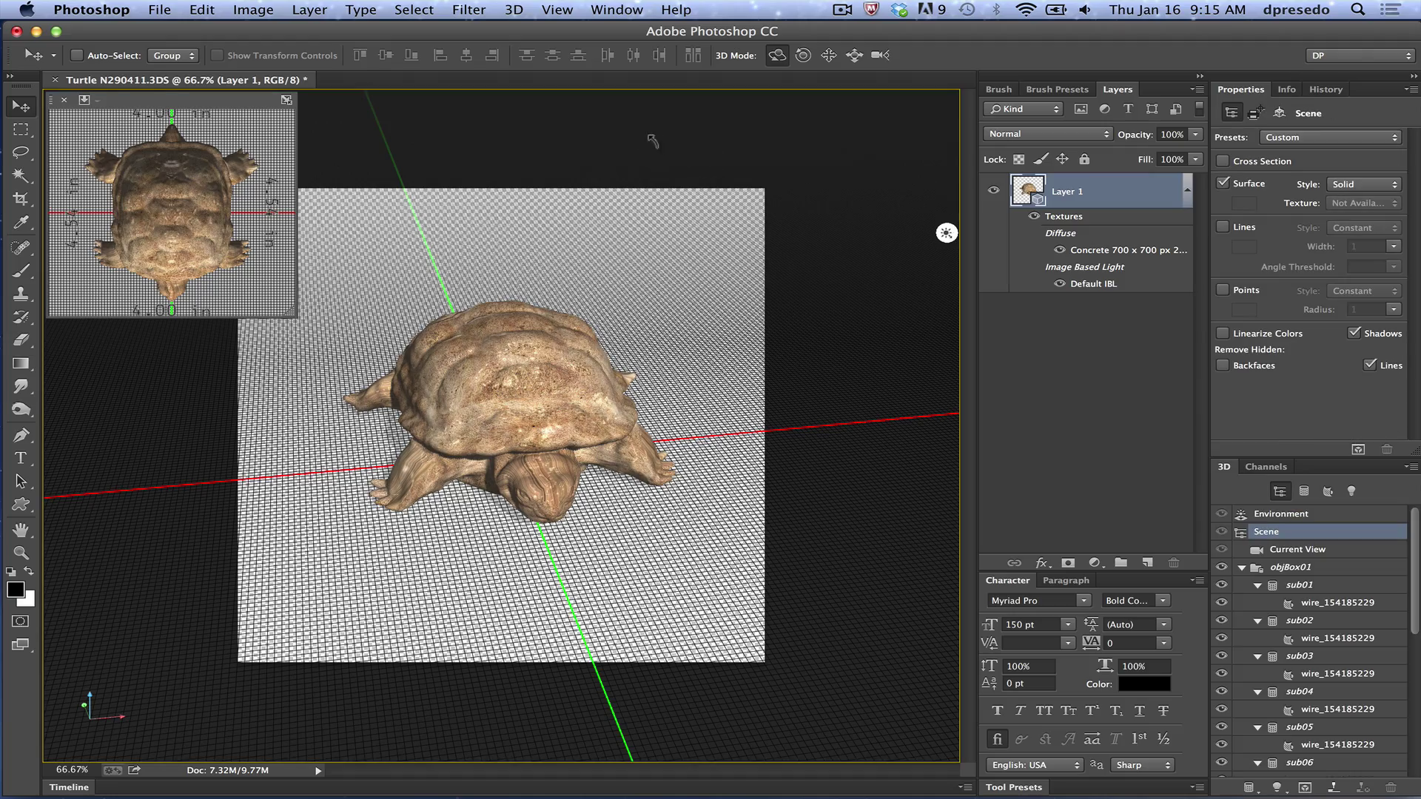
Orbit the concrete-textured turtle to a lower side angle and select its mesh
{"action": "left_click_drag", "start_coordinate": [651, 154], "coordinate": [659, 125]}
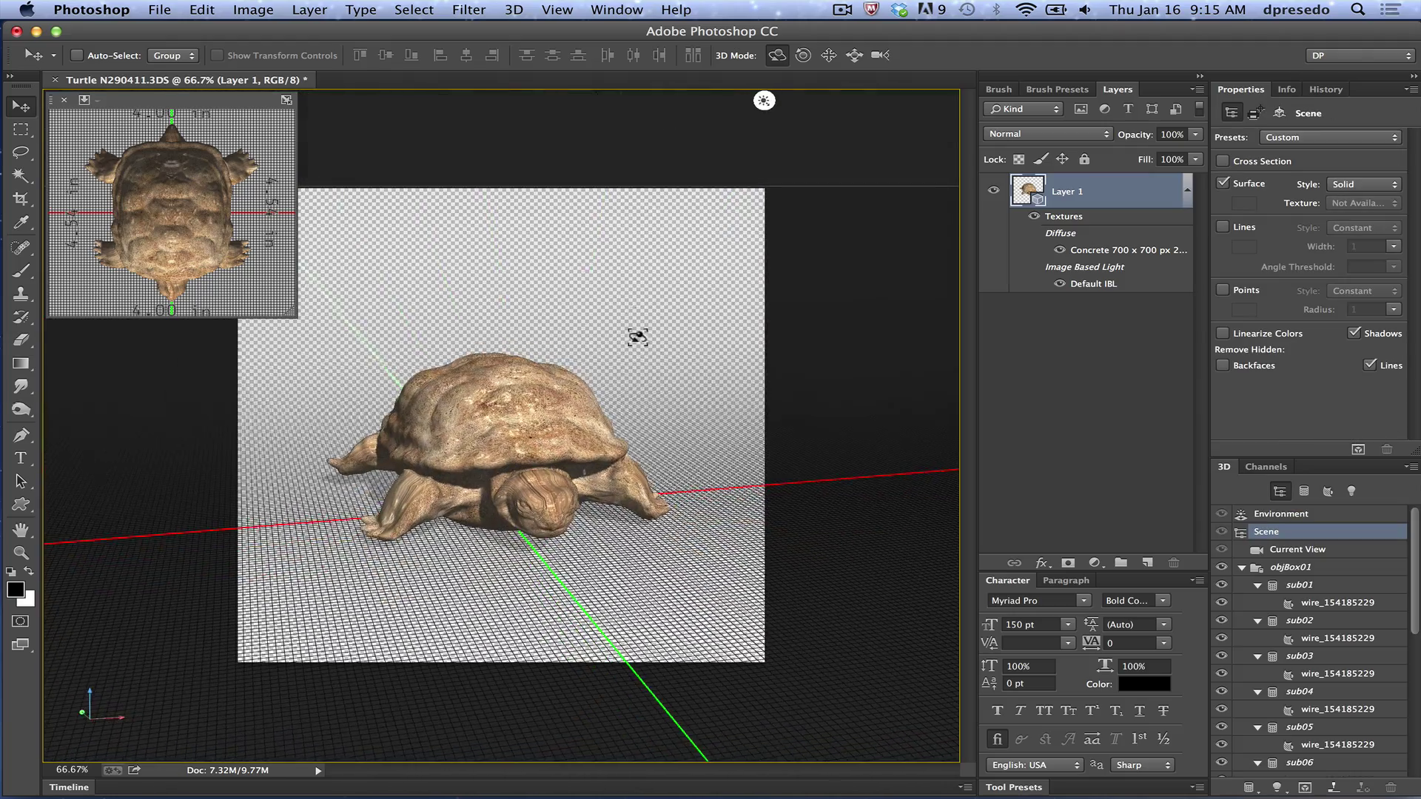
{"action": "left_click", "coordinate": [527, 486]}
In 3D Print Settings, target Shapeways.com with the Full Color Sandstone printer
{"action": "left_click", "coordinate": [515, 9]}
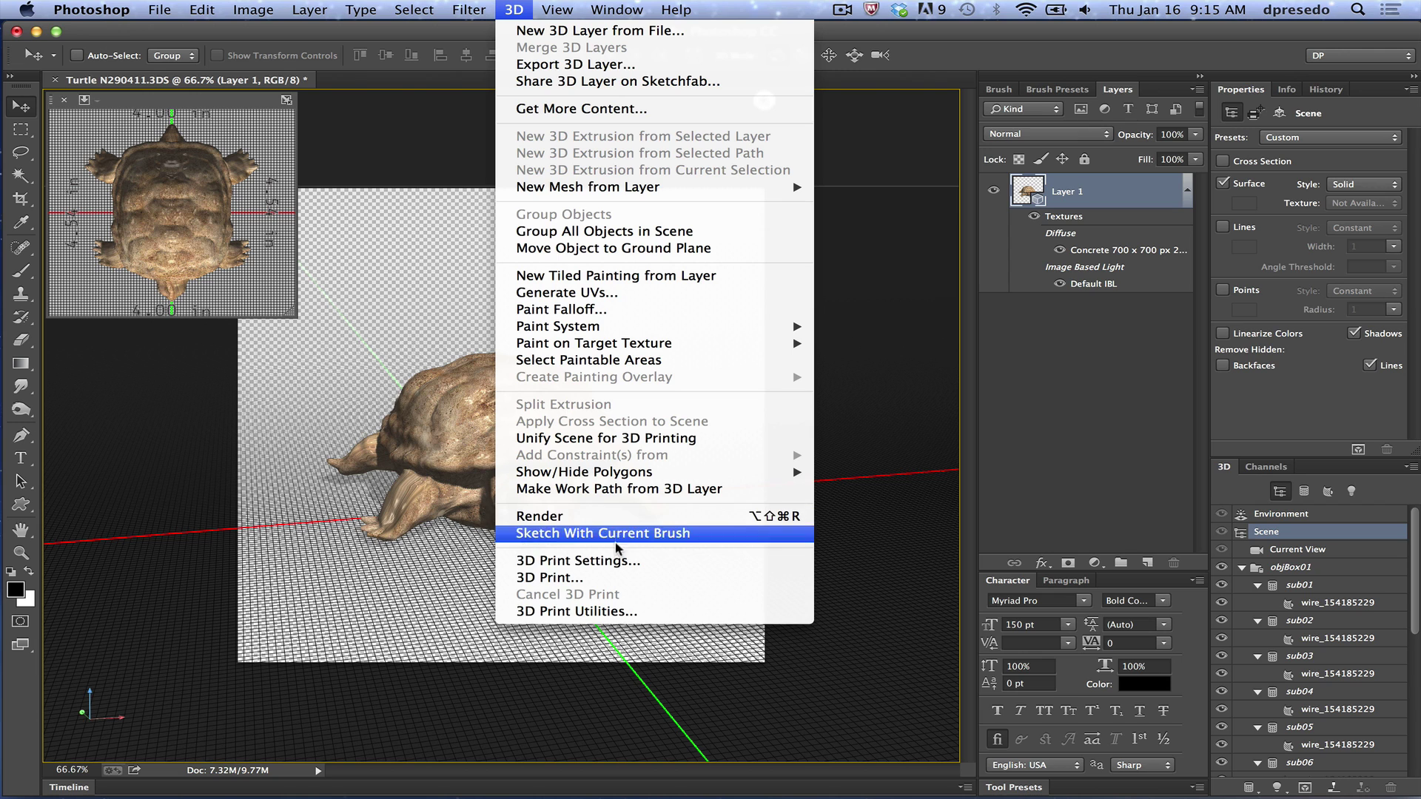
{"action": "left_click", "coordinate": [622, 563]}
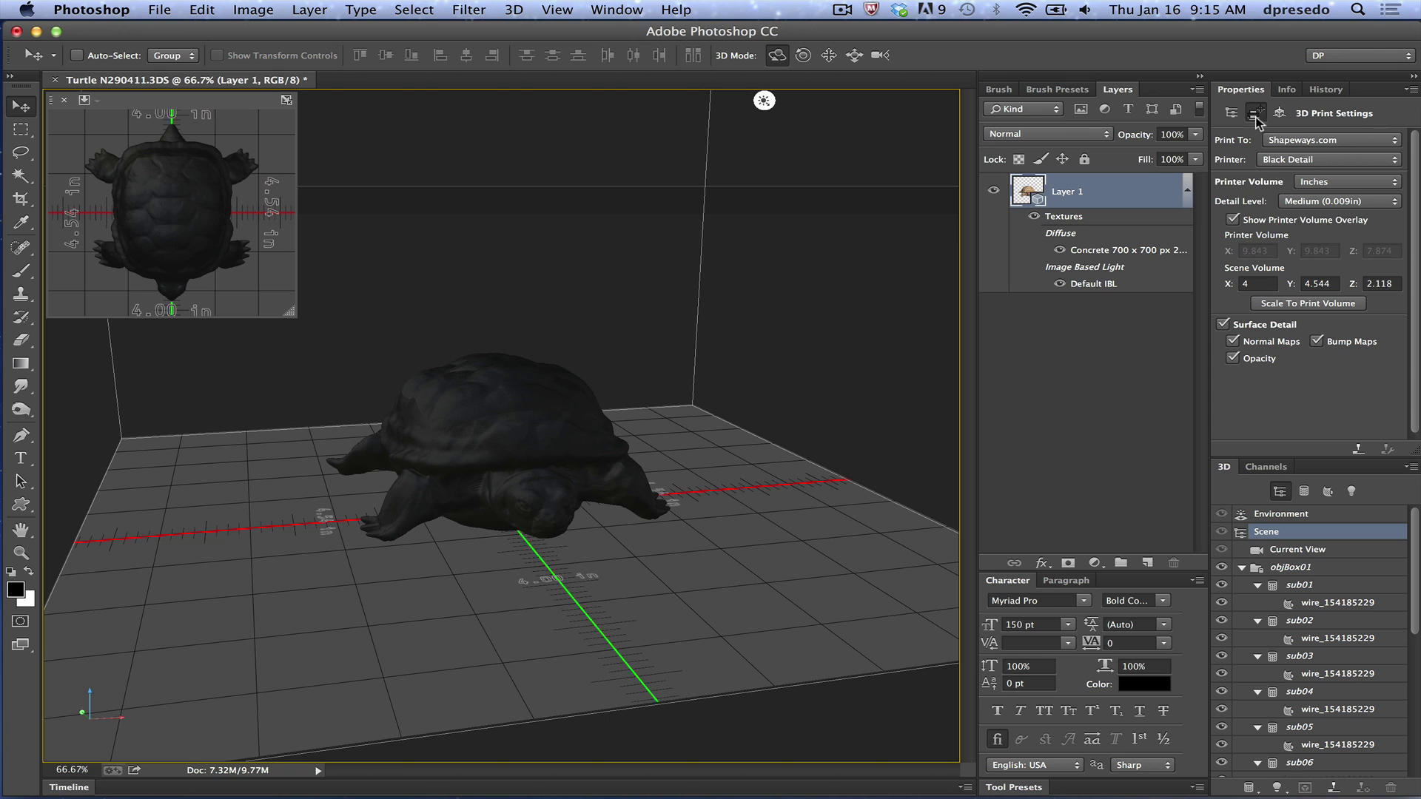
{"action": "left_click", "coordinate": [1302, 142]}
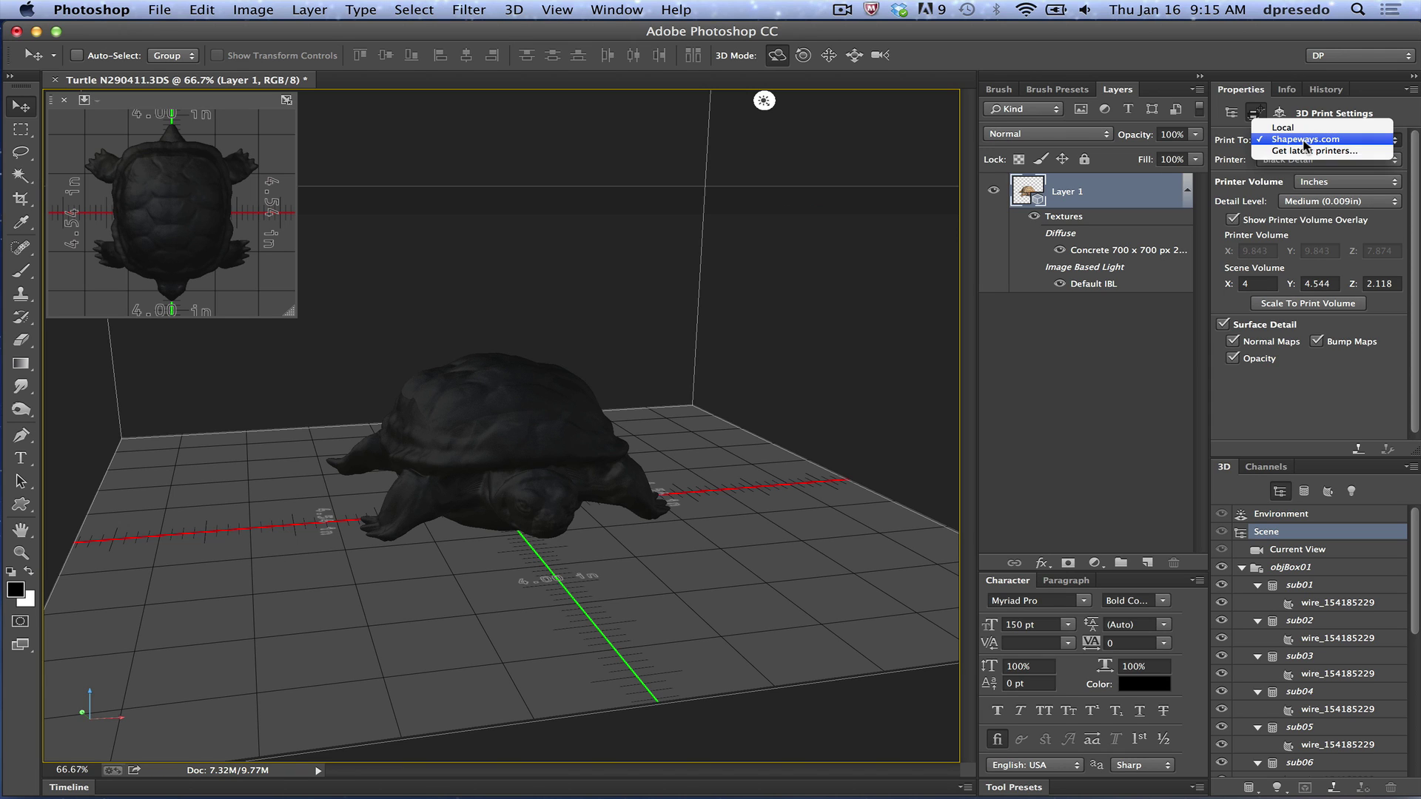
{"action": "left_click", "coordinate": [1304, 140]}
{"action": "left_click", "coordinate": [1290, 161]}
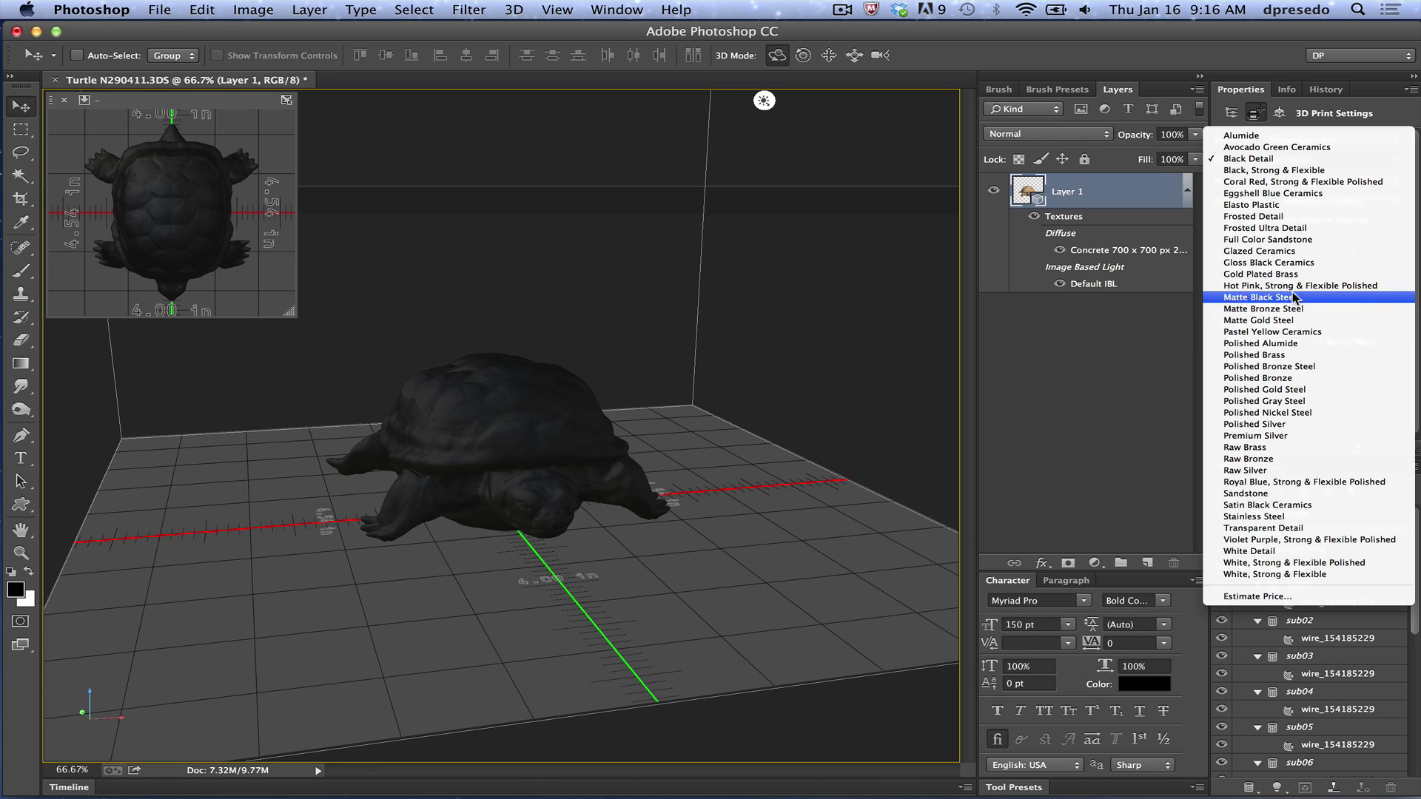
{"action": "key", "text": "Escape"}
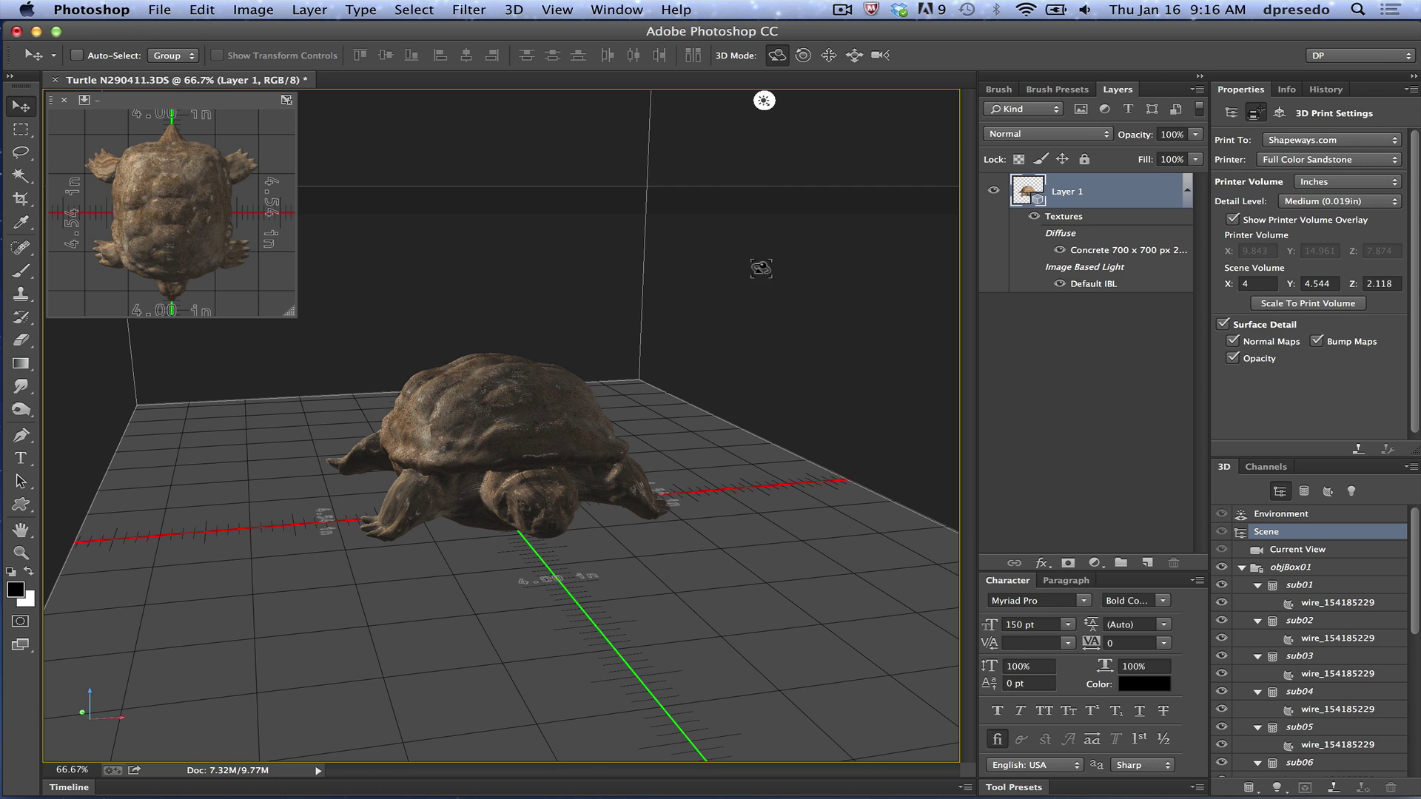
{"action": "left_click_drag", "start_coordinate": [760, 269], "coordinate": [821, 261]}
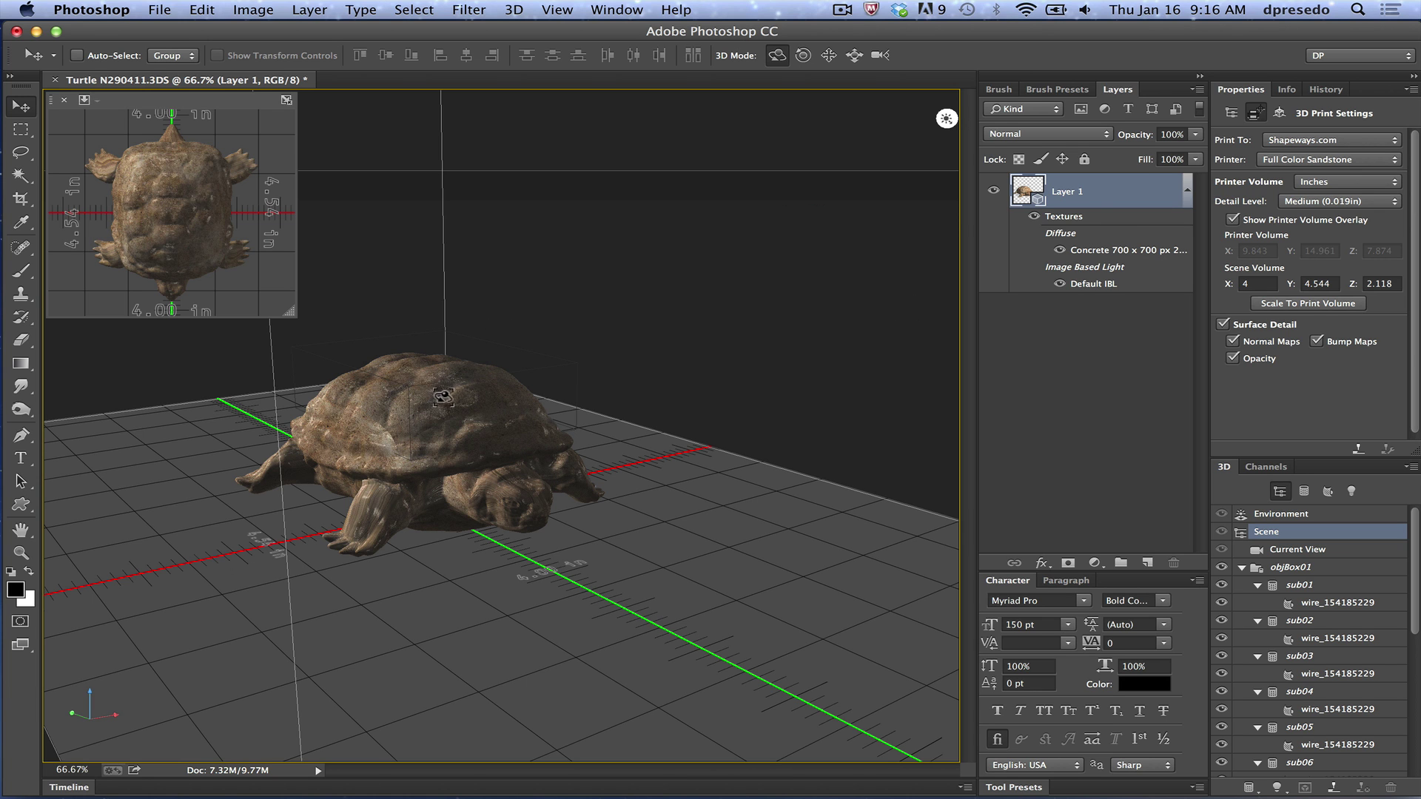
Load the Concrete image as the turtle material's Bump texture and raise Bump to 39%
{"action": "left_click", "coordinate": [443, 398]}
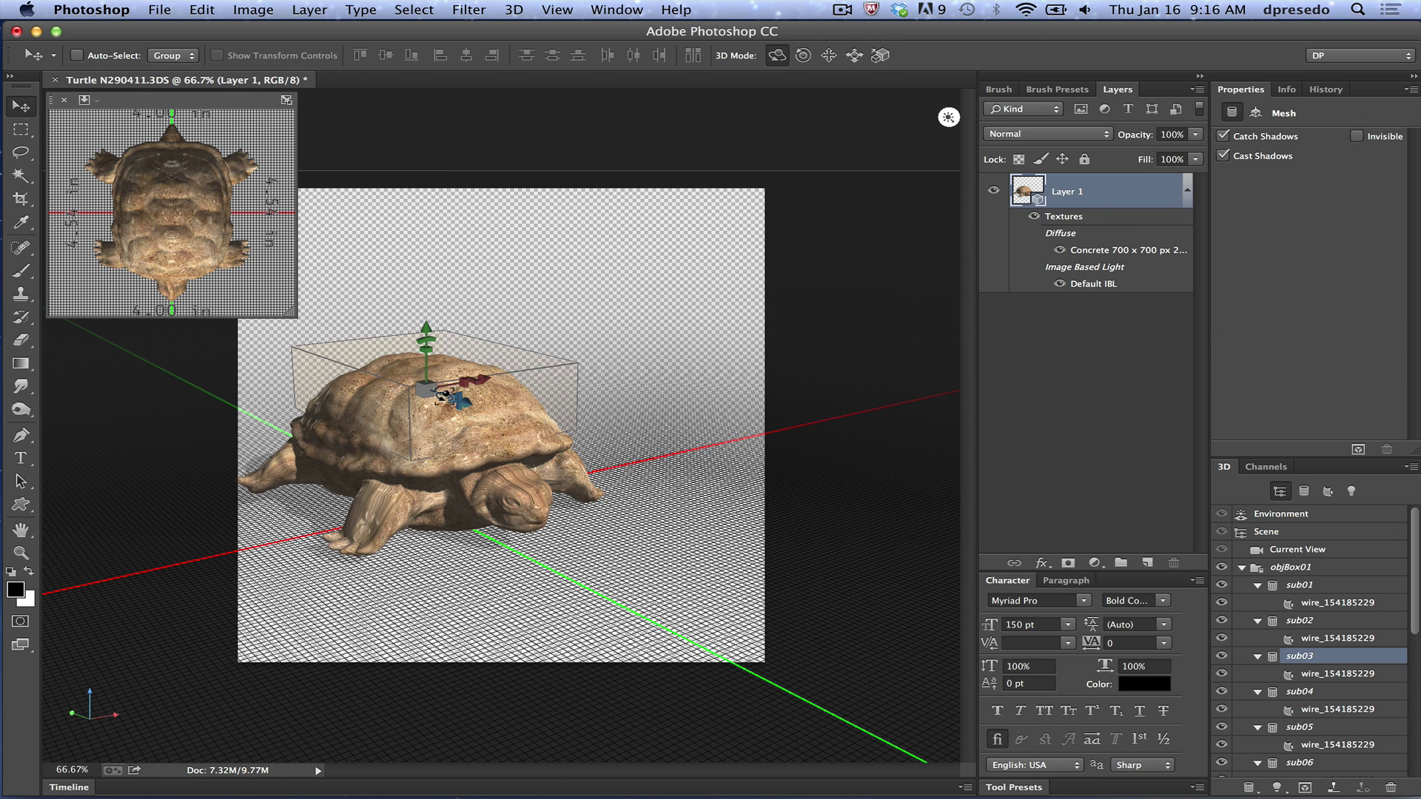
{"action": "left_click", "coordinate": [1326, 492]}
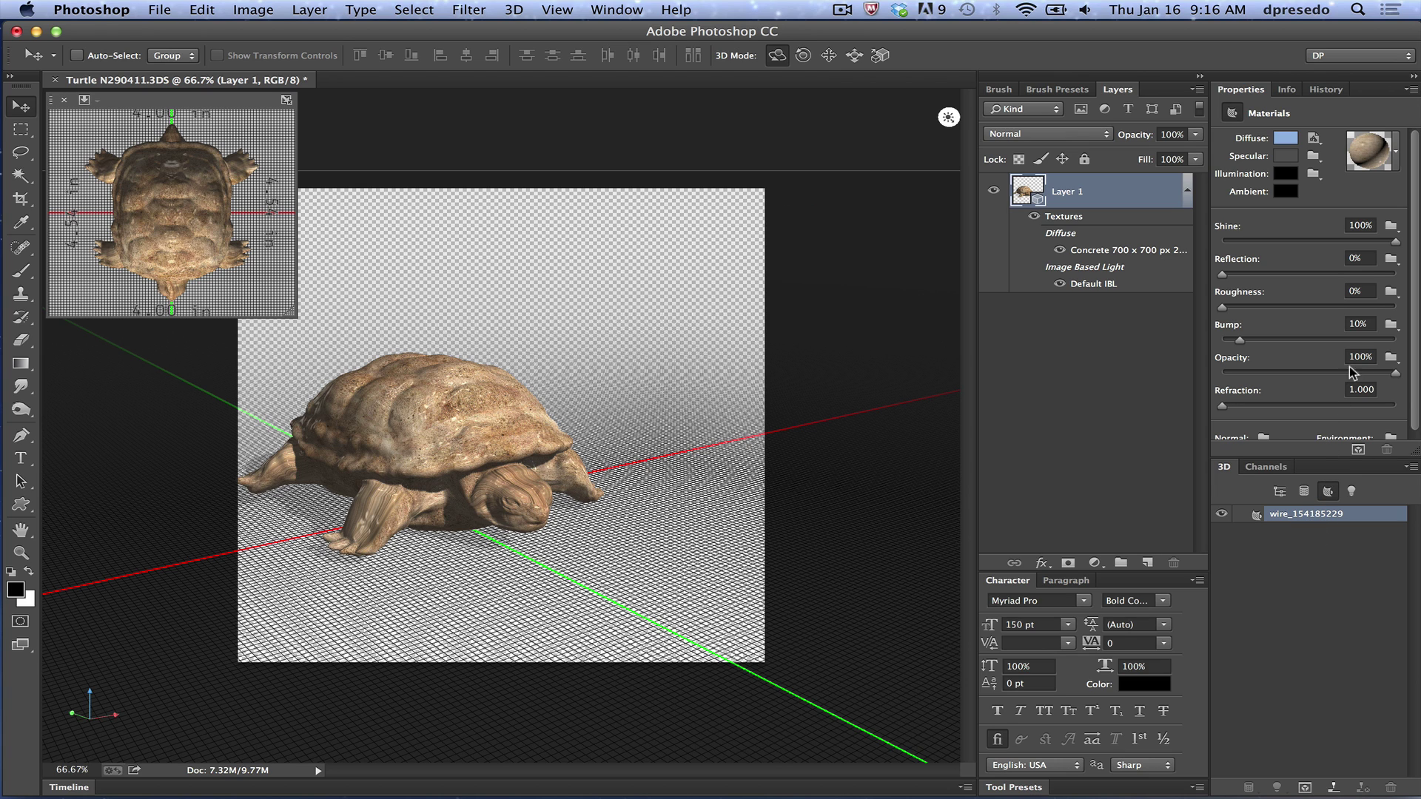
{"action": "left_click", "coordinate": [1392, 326]}
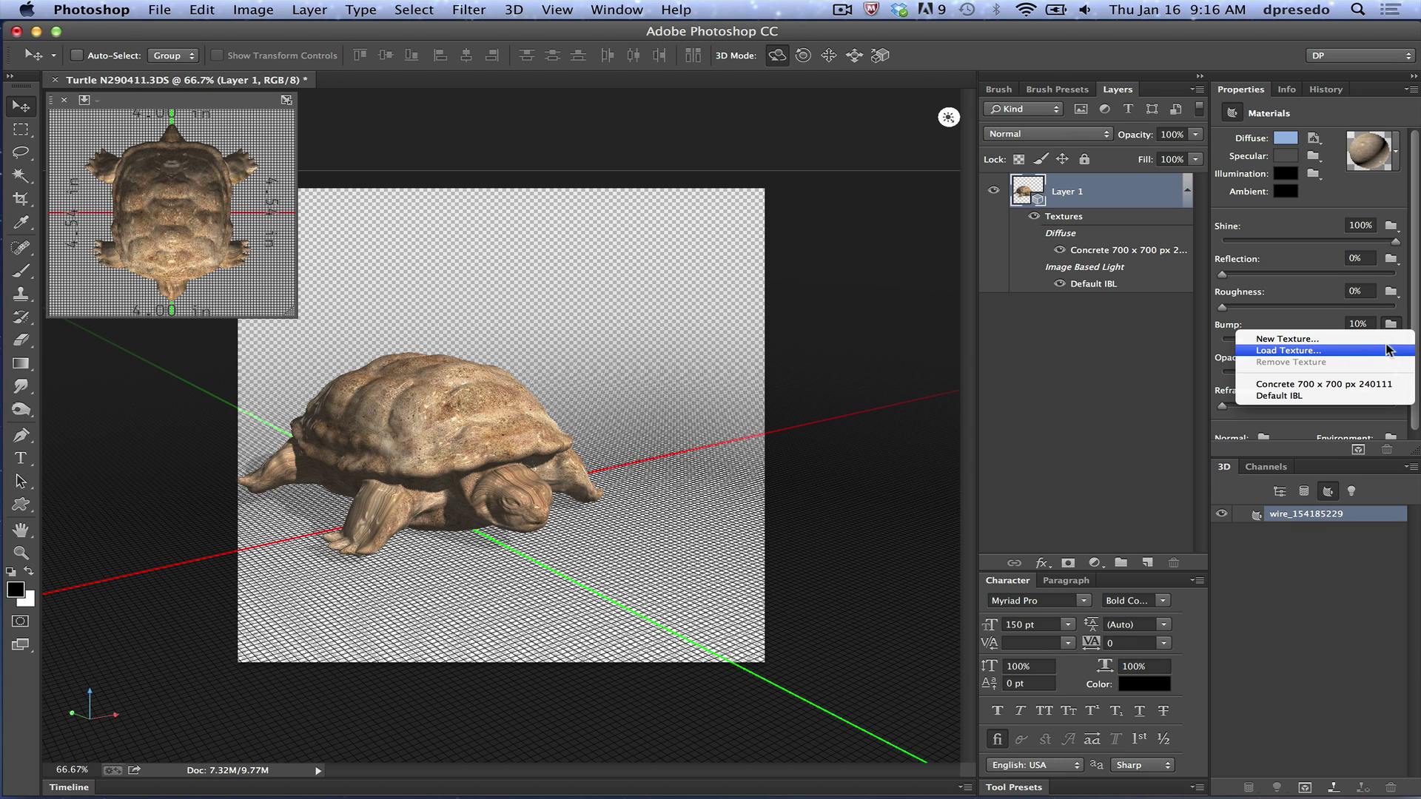
{"action": "left_click", "coordinate": [1399, 384]}
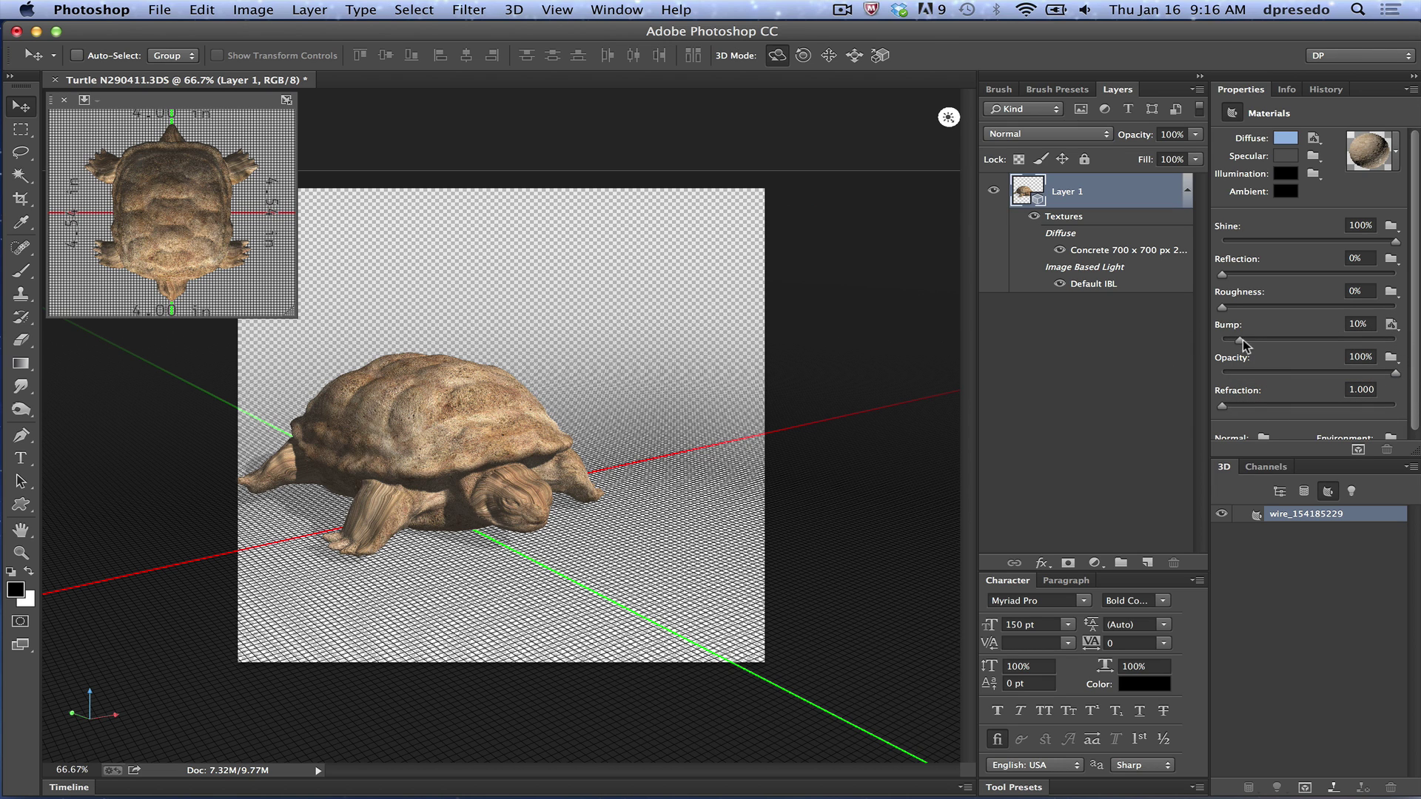
{"action": "left_click_drag", "start_coordinate": [1264, 344], "coordinate": [1303, 342]}
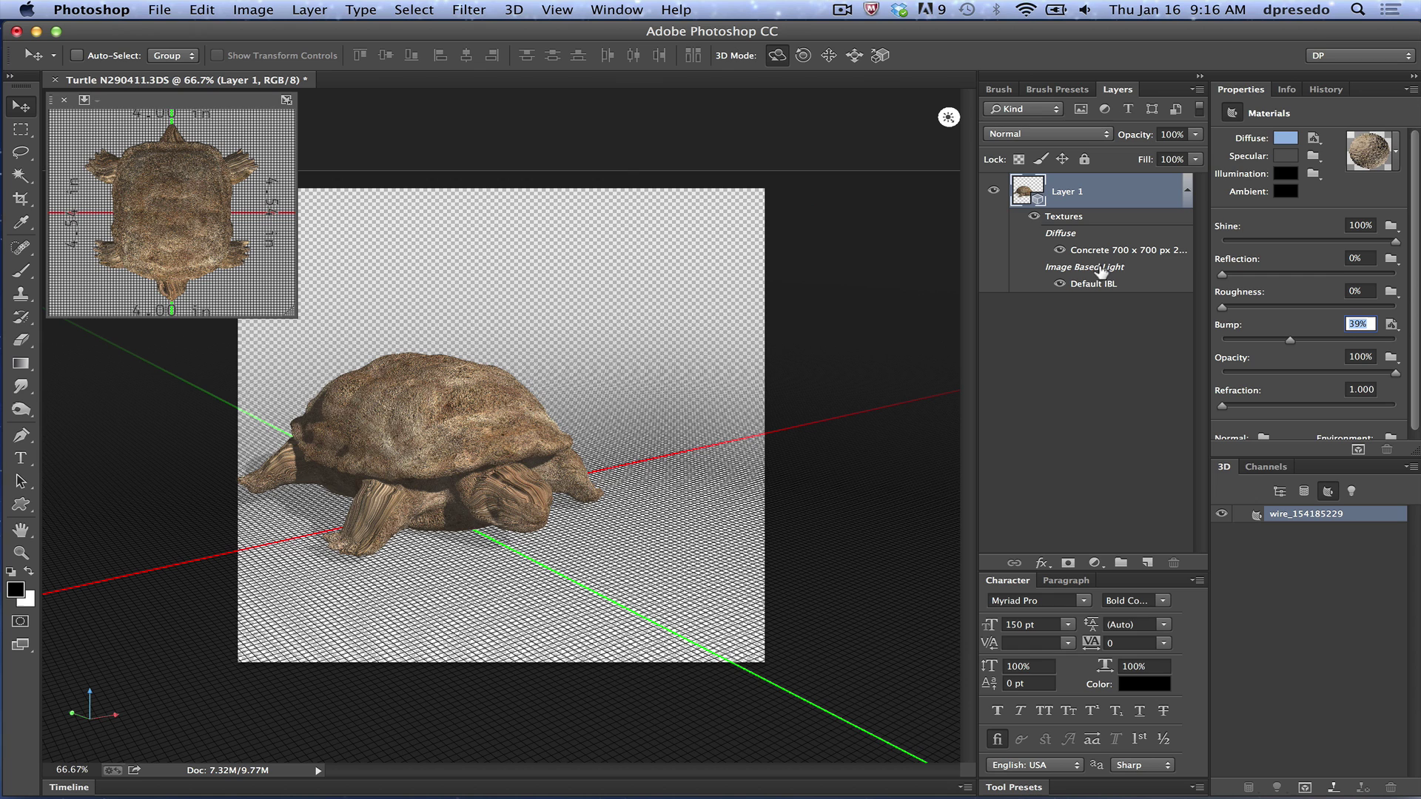
{"action": "left_click", "coordinate": [640, 156]}
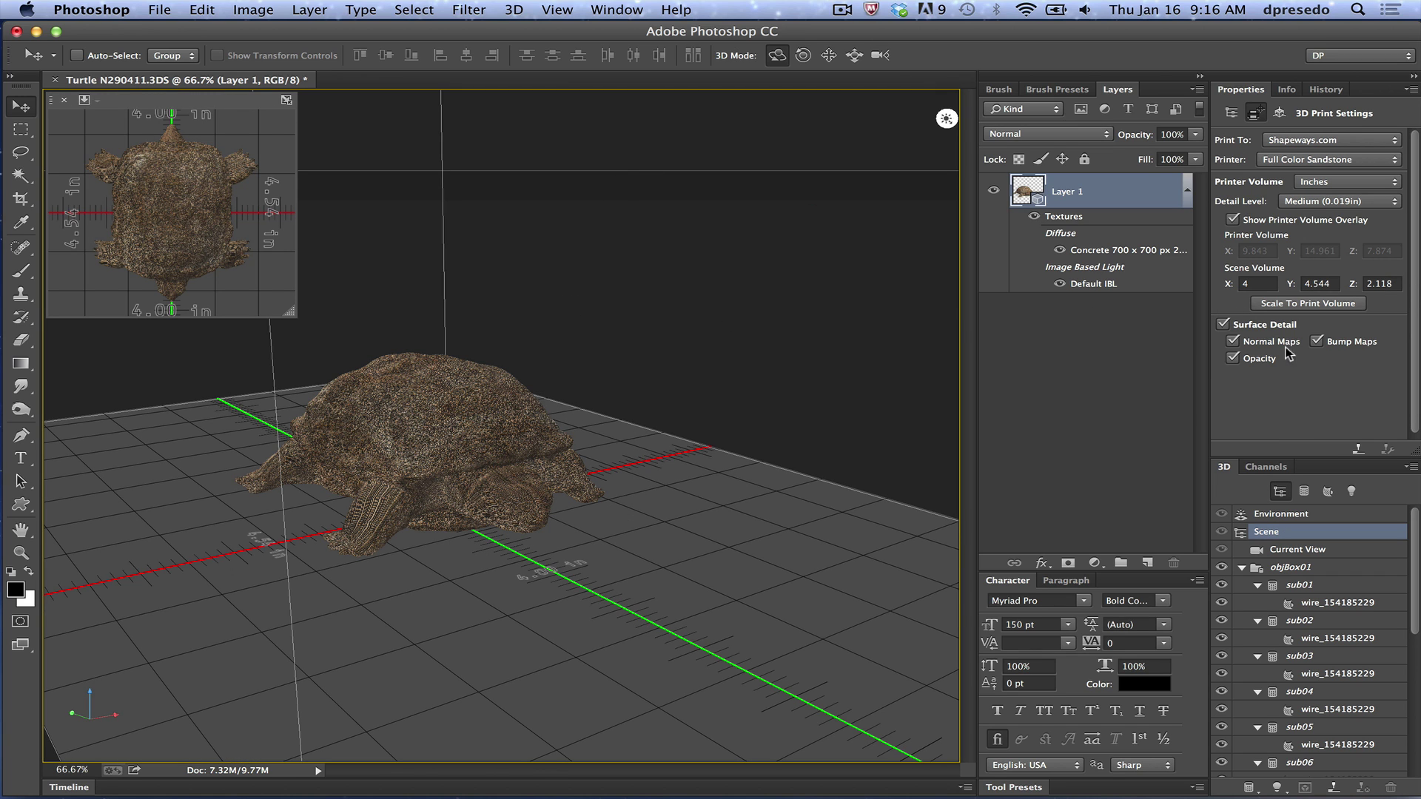
Turn off Normal Maps and Opacity and set Detail Level to Low (0.047in)
{"action": "left_click", "coordinate": [1233, 342]}
{"action": "left_click", "coordinate": [1330, 211]}
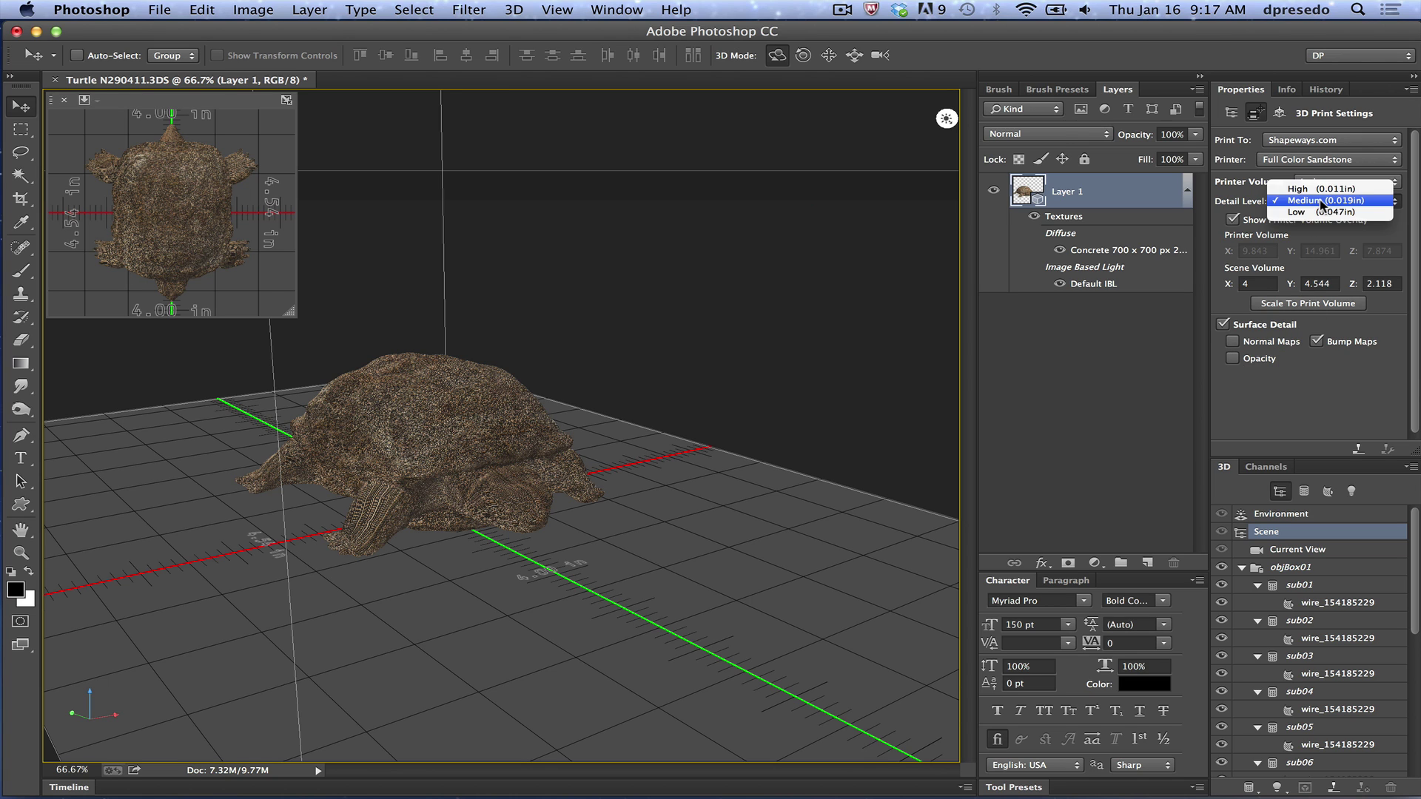
{"action": "left_click", "coordinate": [1322, 212]}
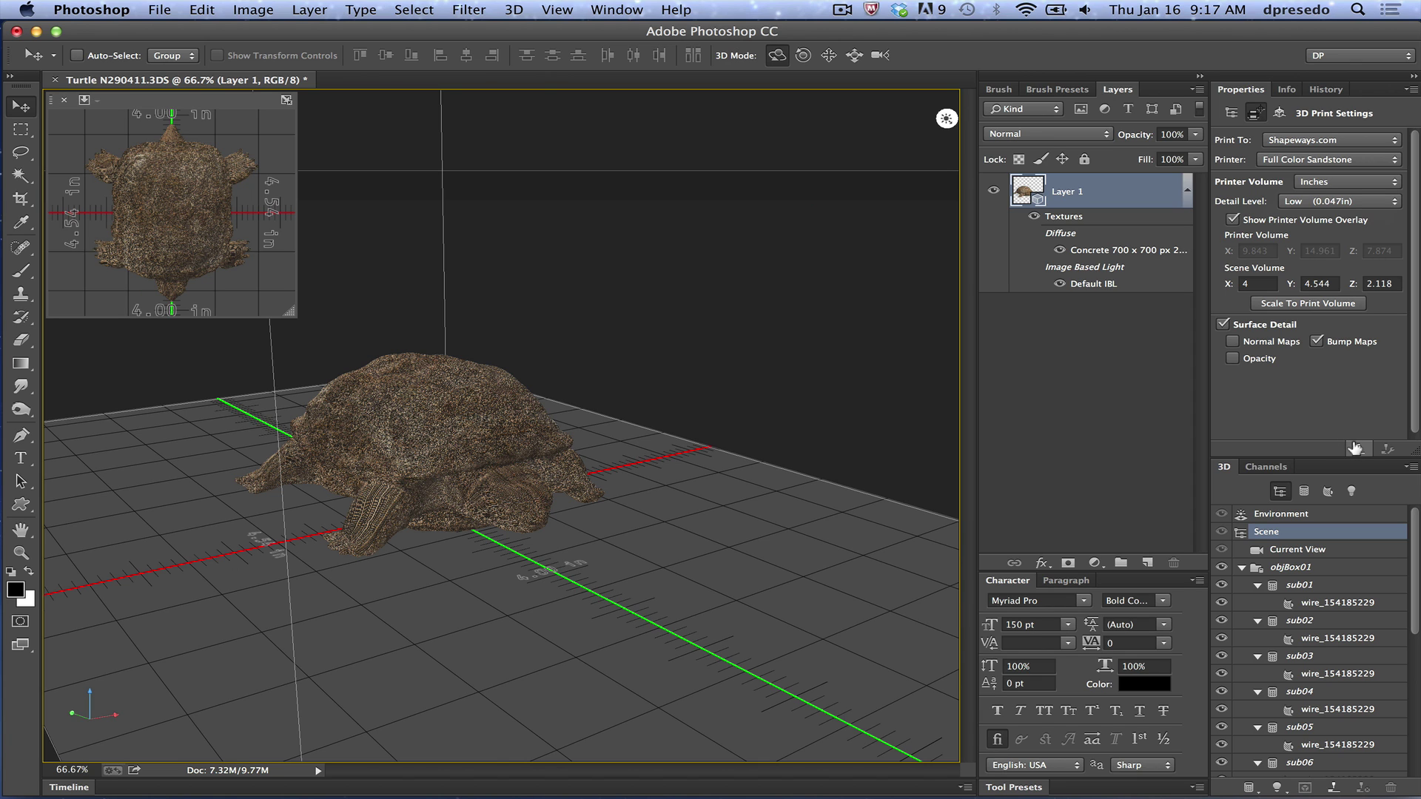
{"action": "left_click", "coordinate": [514, 8]}
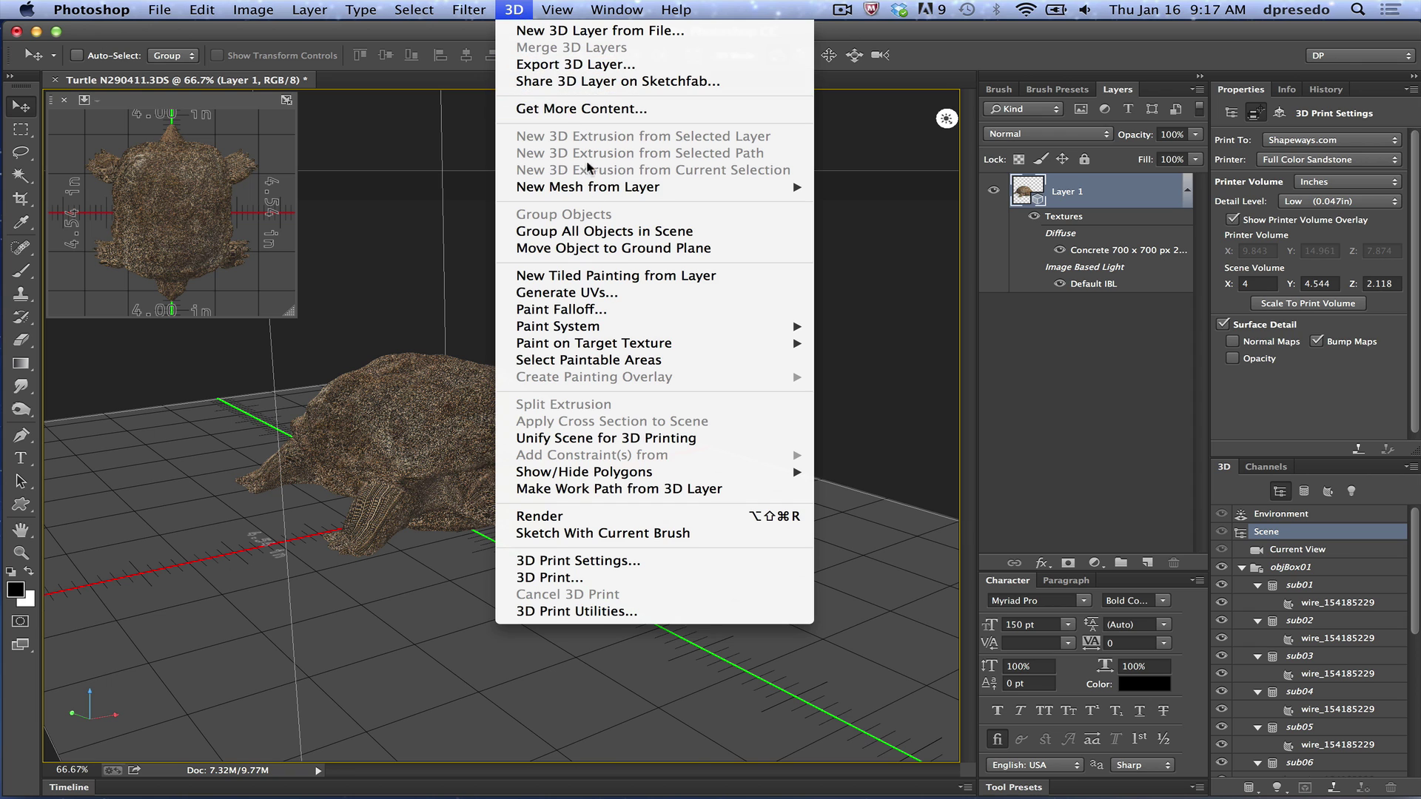
Run 3D Print and inspect the Full Color Sandstone summary estimated at $167.94
{"action": "left_click", "coordinate": [602, 577]}
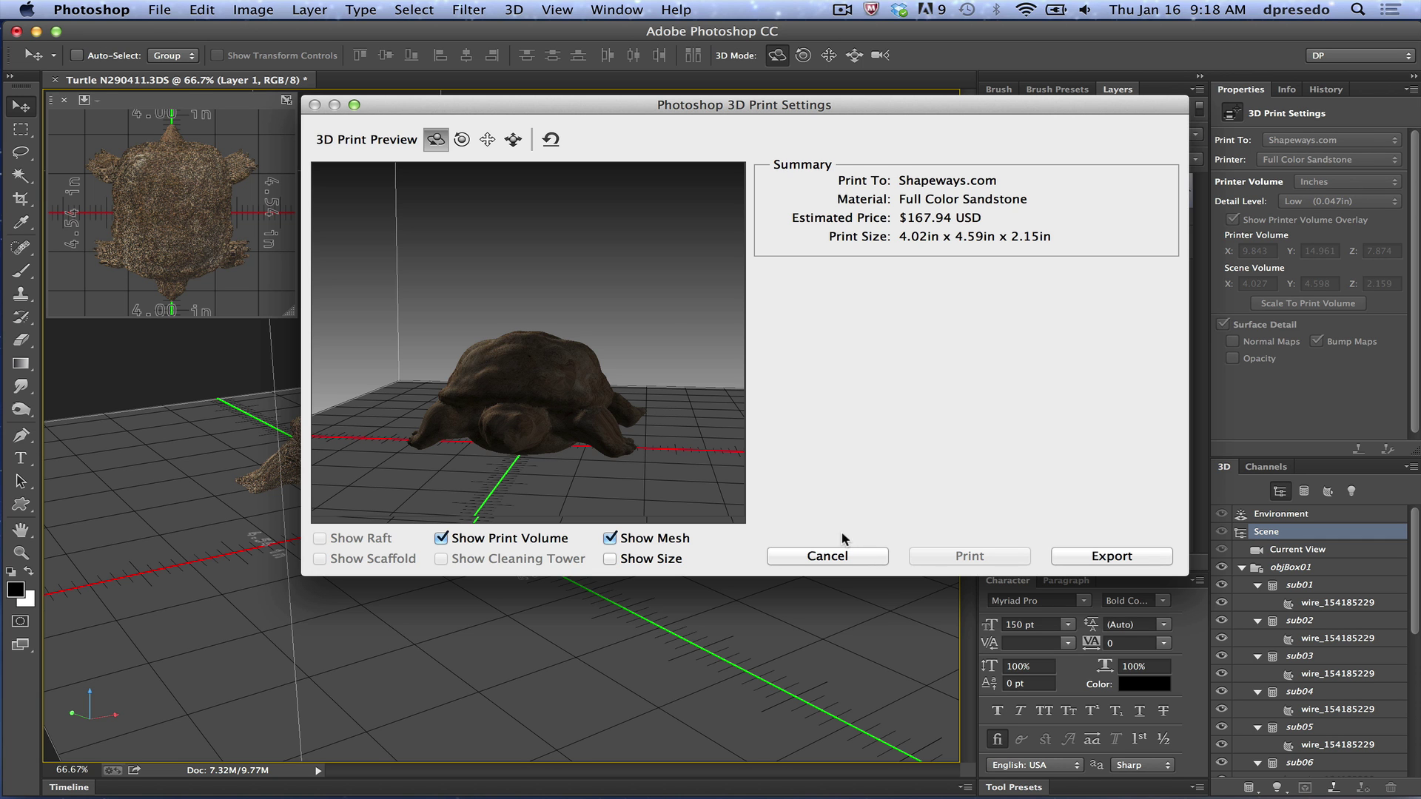
{"action": "left_click_drag", "start_coordinate": [679, 280], "coordinate": [762, 279]}
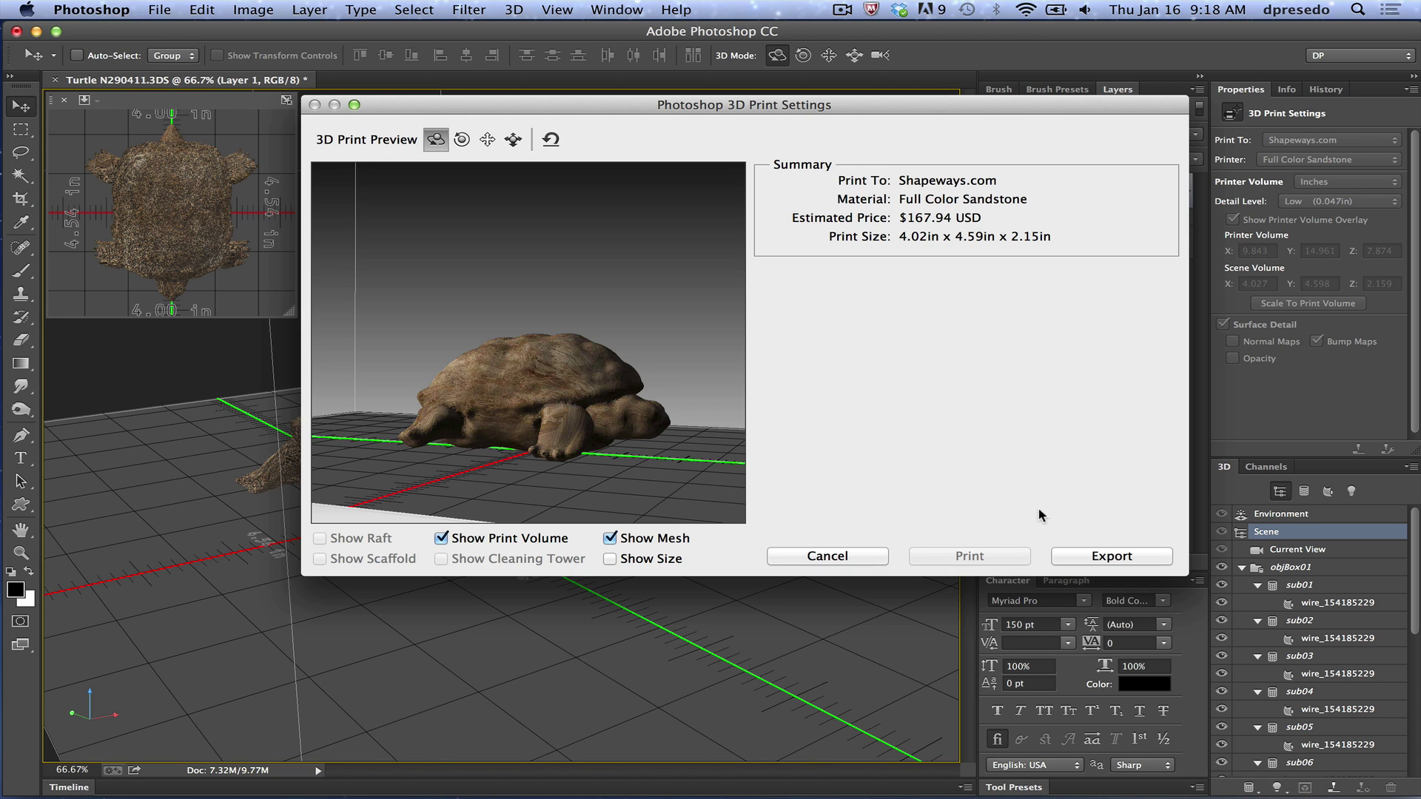
Export the print file Turtle N290411.wrl and save it on the Desktop
{"action": "left_click", "coordinate": [1102, 560]}
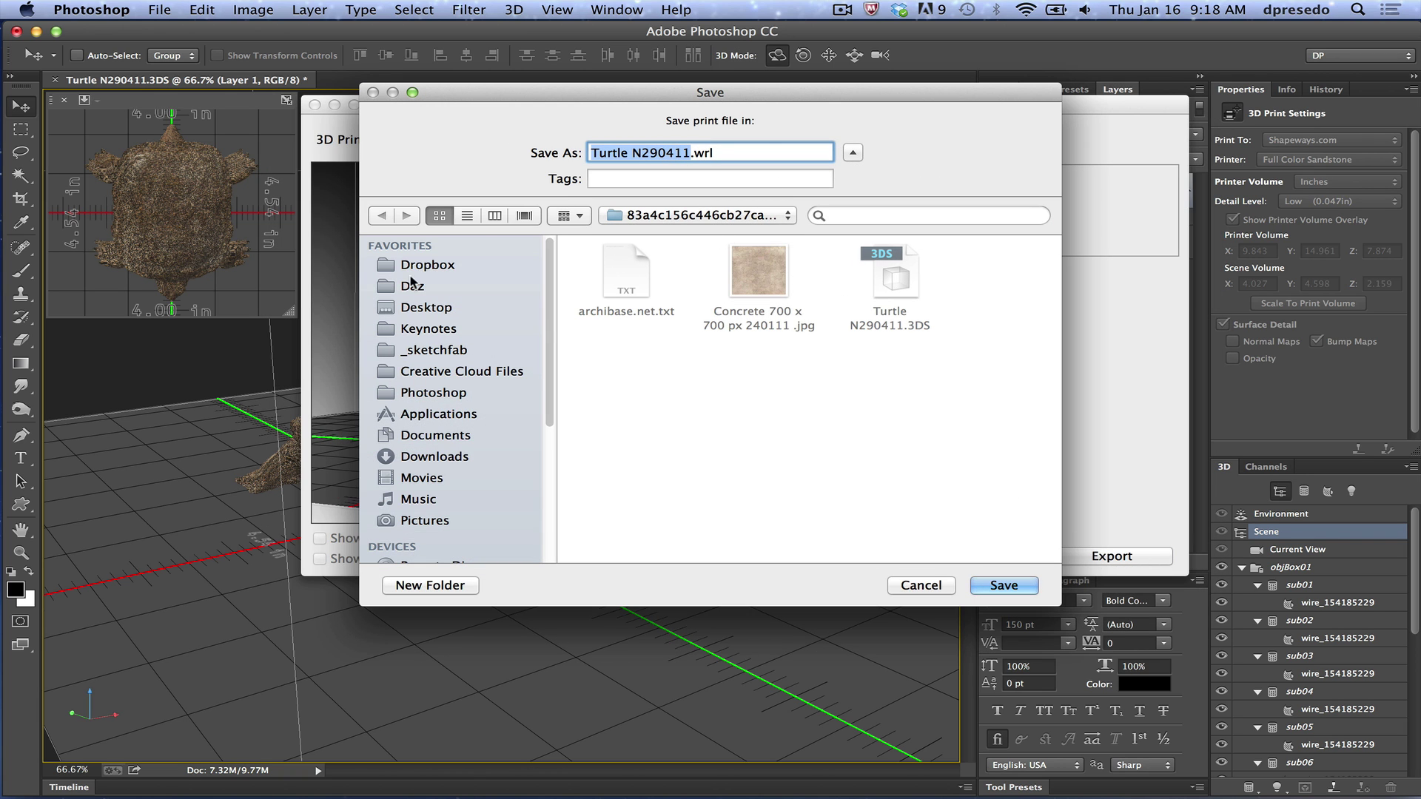
{"action": "left_click", "coordinate": [425, 314]}
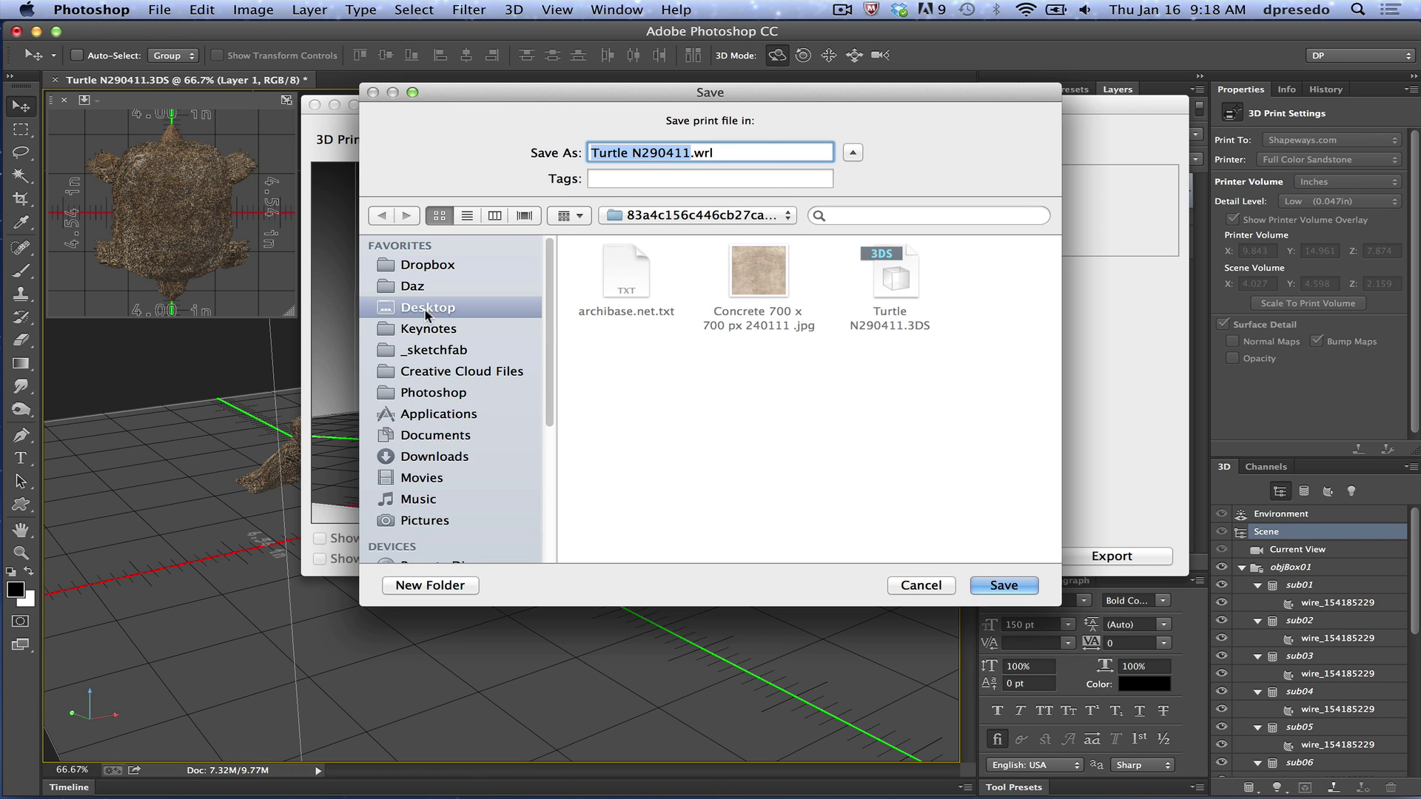
{"action": "left_click", "coordinate": [1000, 585]}
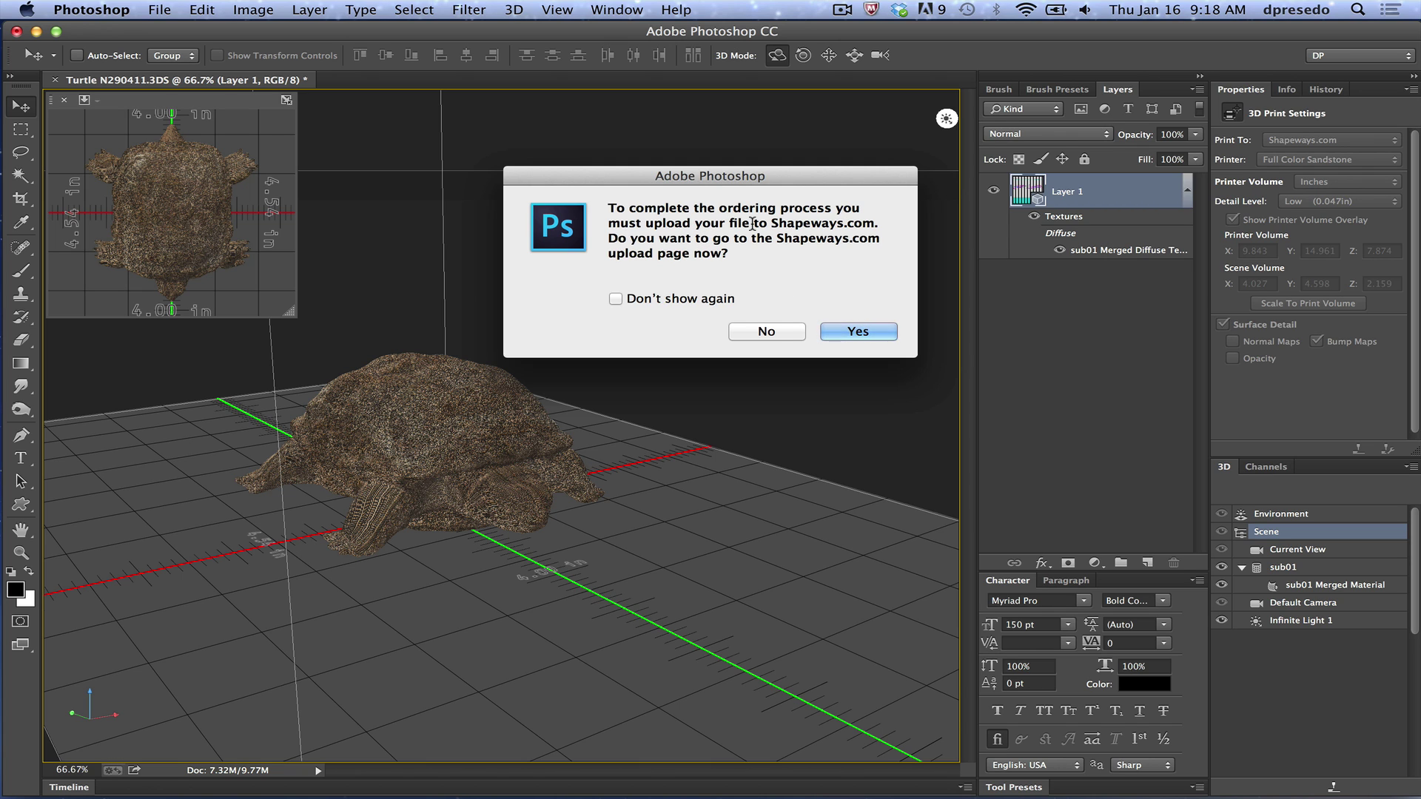
Upload Turtle N290411.wrl.zip from the Desktop to Shapeways
{"action": "left_click", "coordinate": [854, 335]}
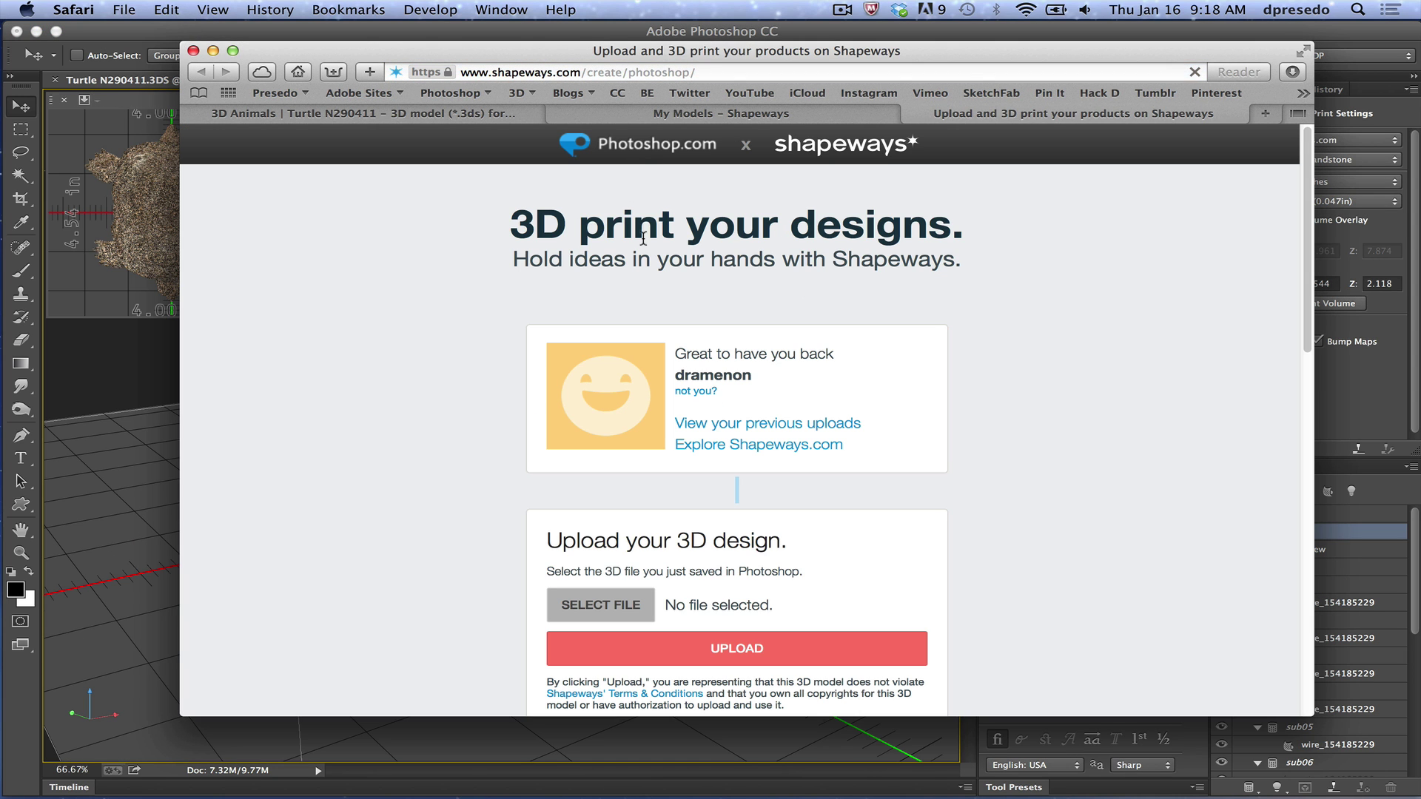
{"action": "left_click", "coordinate": [584, 607]}
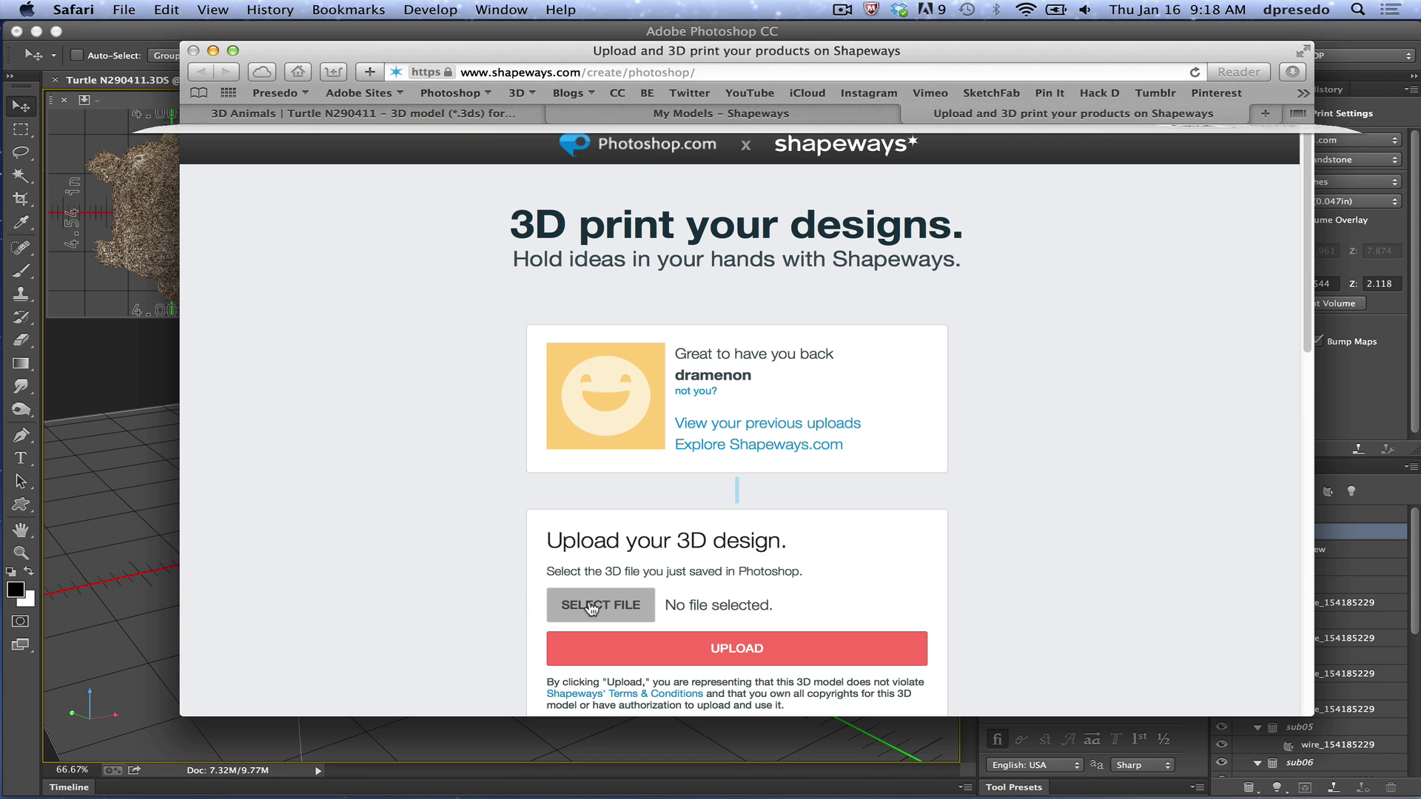
{"action": "left_click", "coordinate": [1199, 243]}
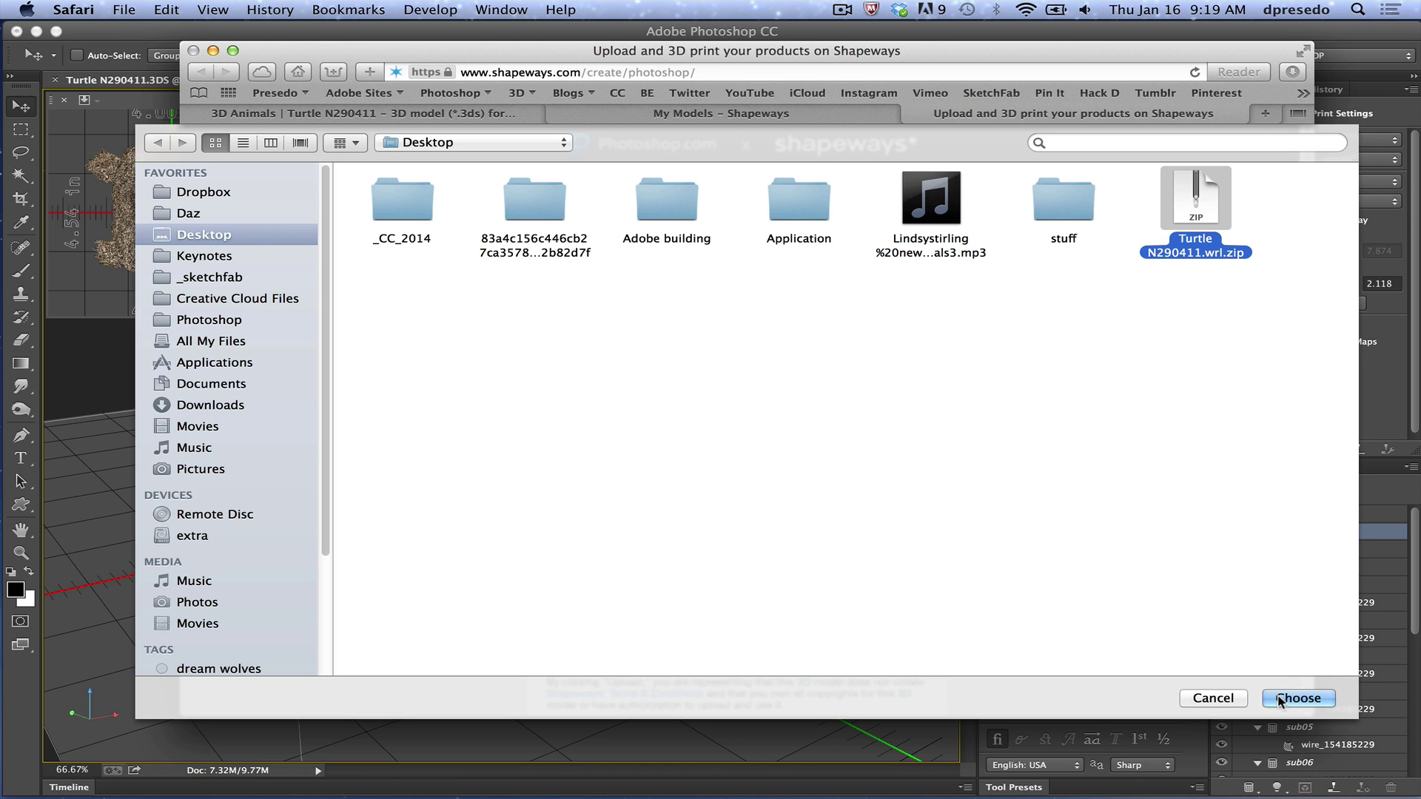
{"action": "left_click", "coordinate": [1301, 699]}
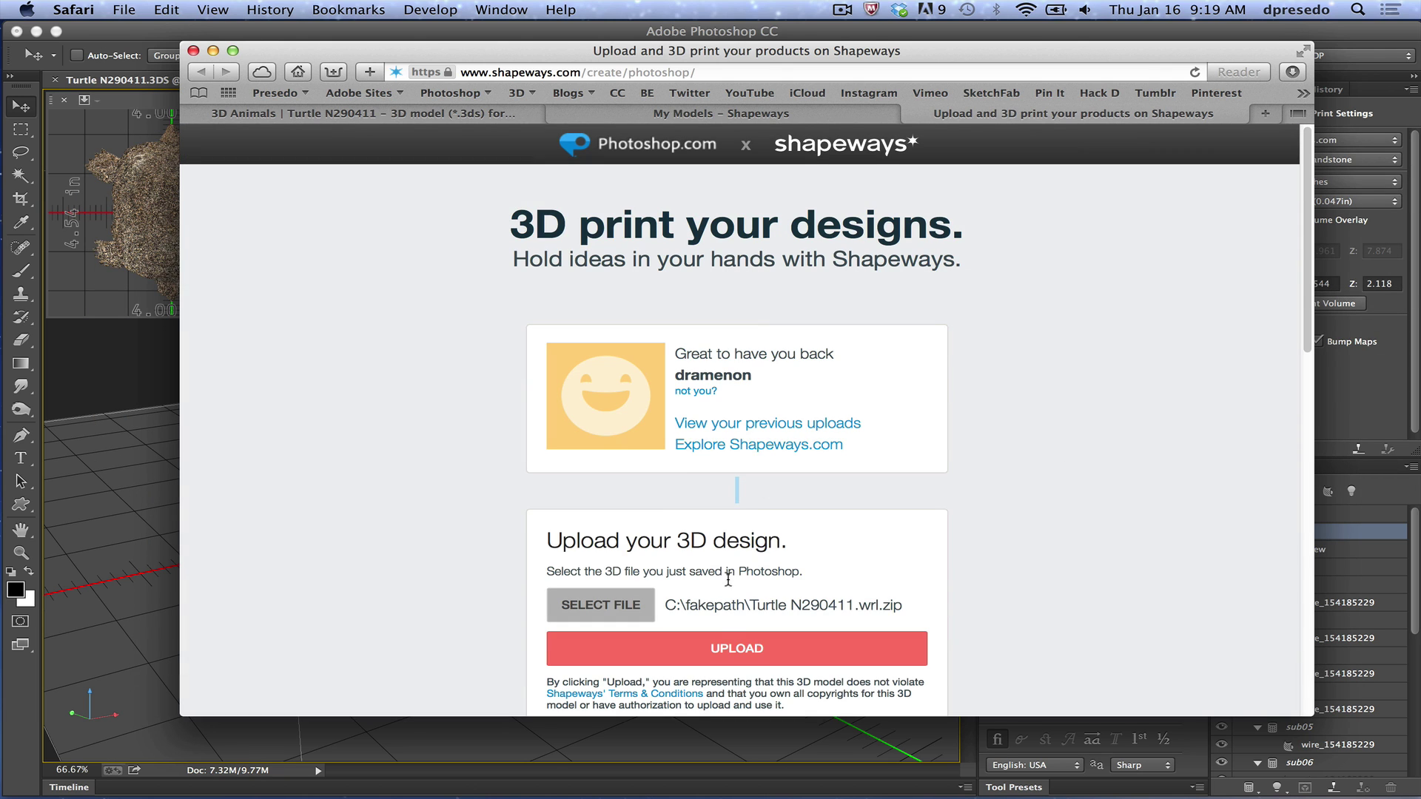
{"action": "left_click", "coordinate": [715, 645]}
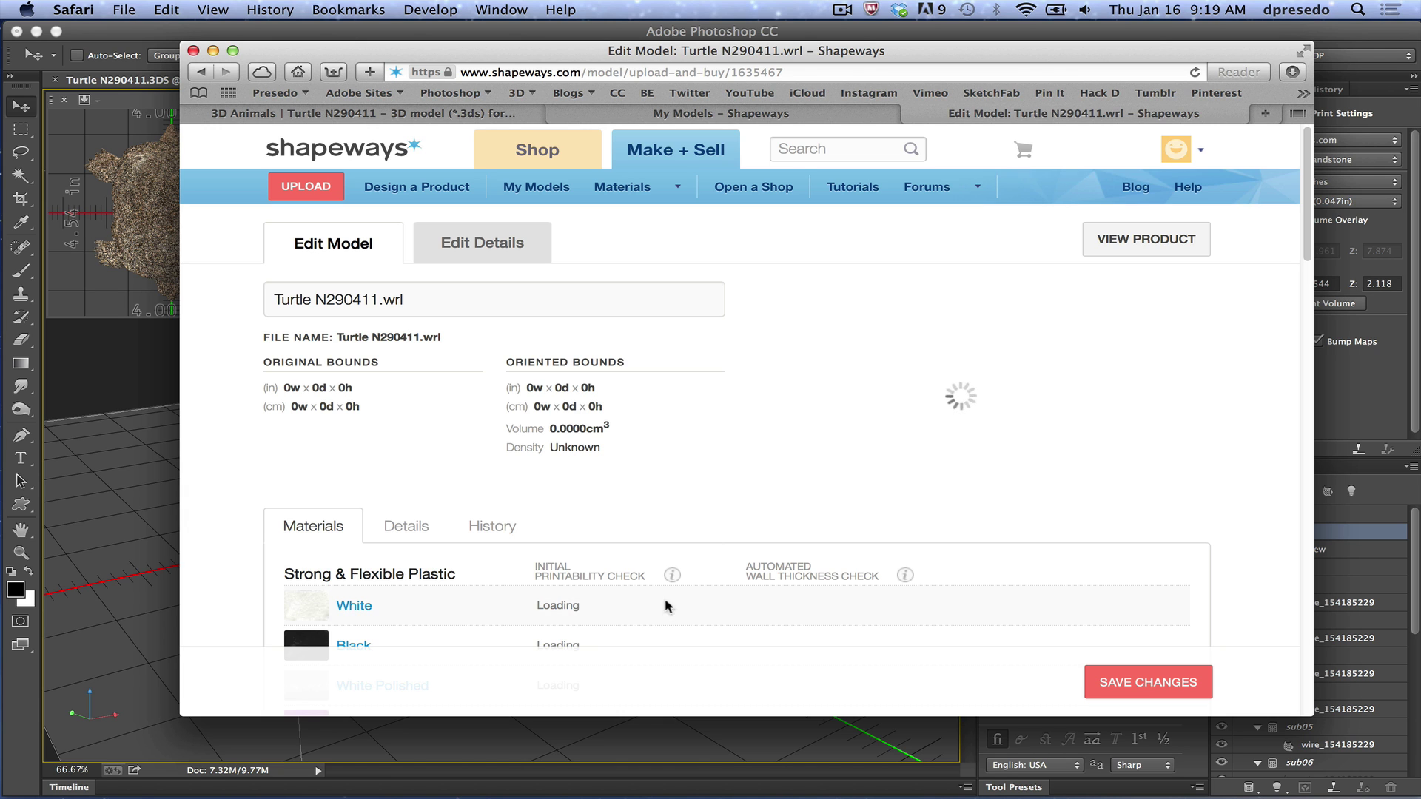
Scroll through the material prices, then back up to the turtle preview and 3.95 × 2.118 × 4.51 in bounds
{"action": "scroll", "coordinate": [1284, 251], "scroll_direction": "down", "scroll_amount": 5}
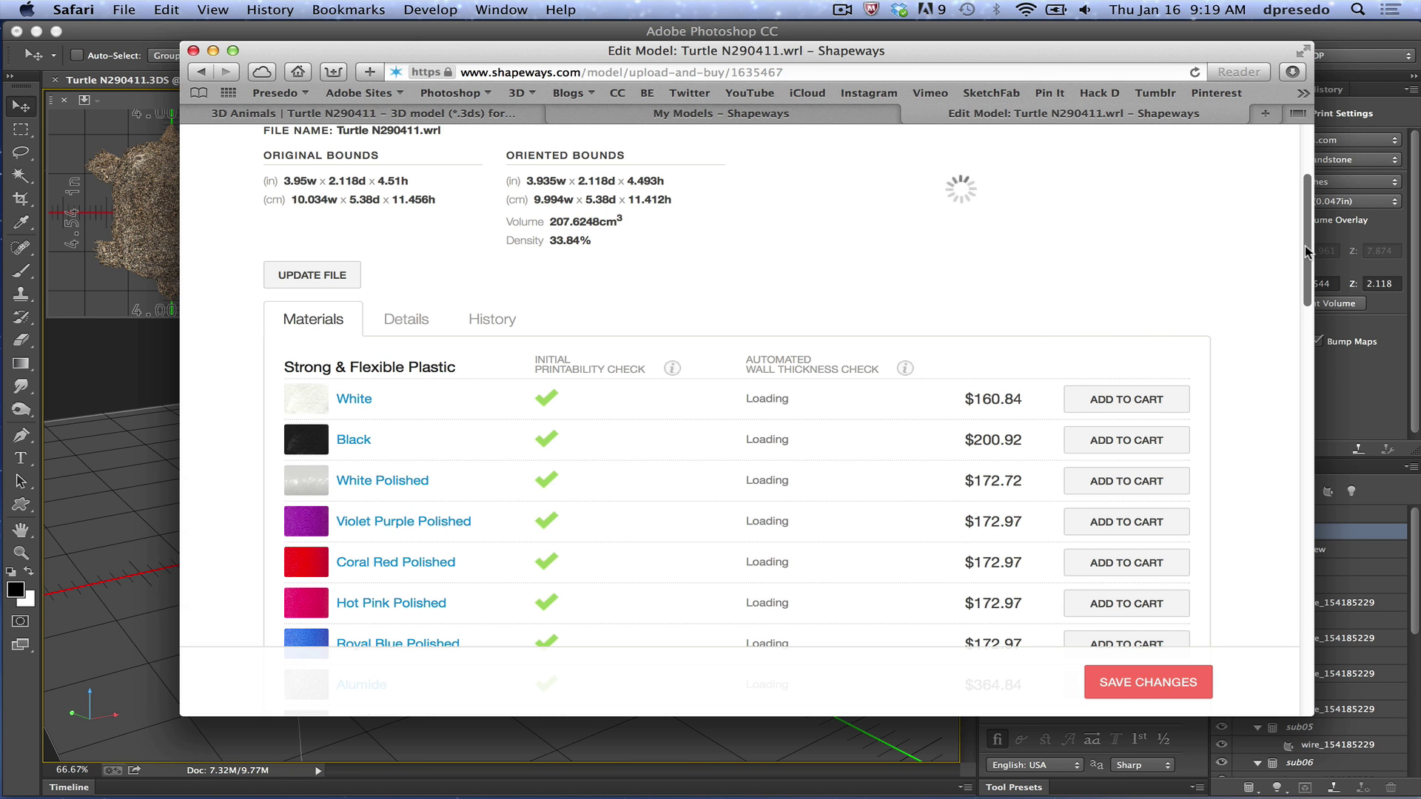
{"action": "left_click_drag", "start_coordinate": [1304, 246], "coordinate": [1294, 348]}
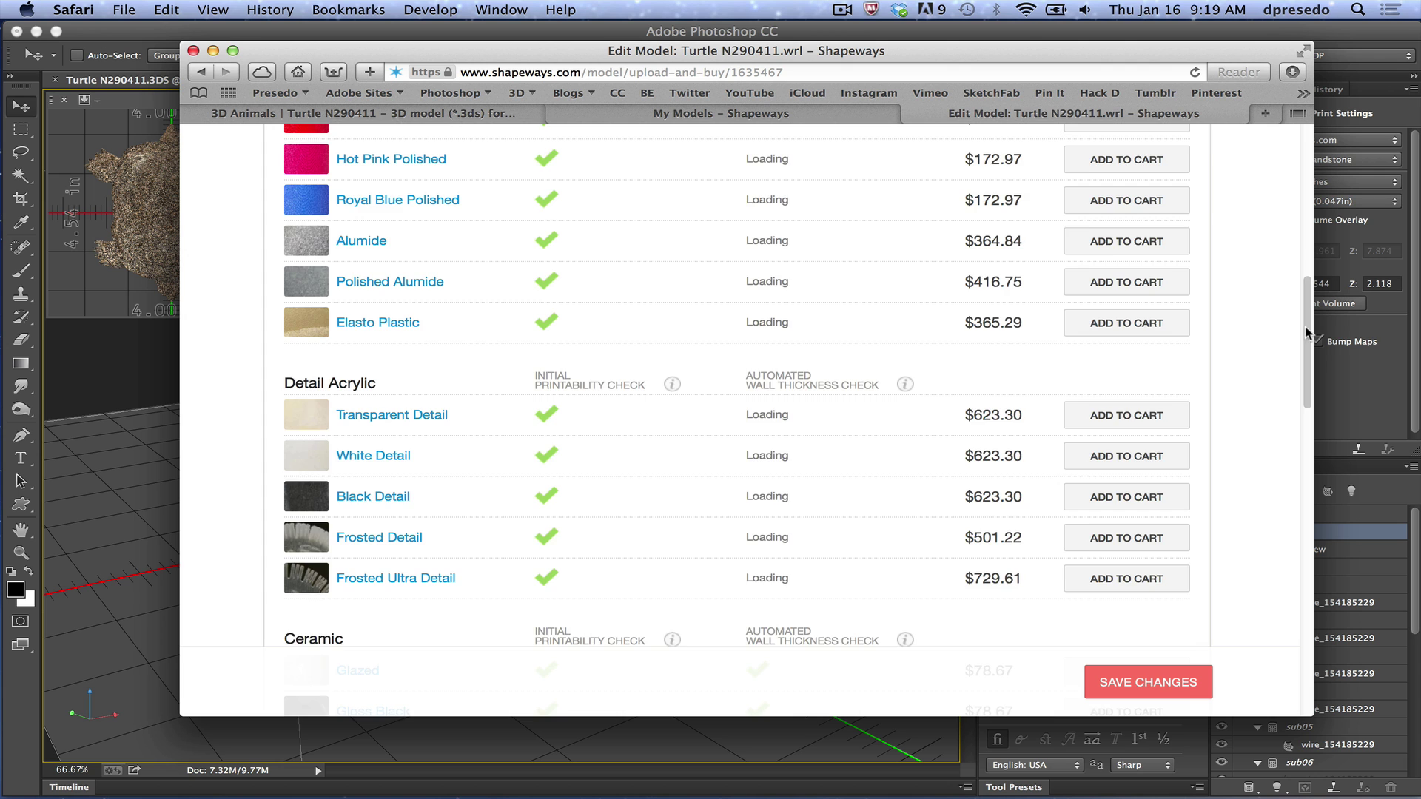
{"action": "scroll", "coordinate": [1304, 326], "scroll_direction": "up", "scroll_amount": 15}
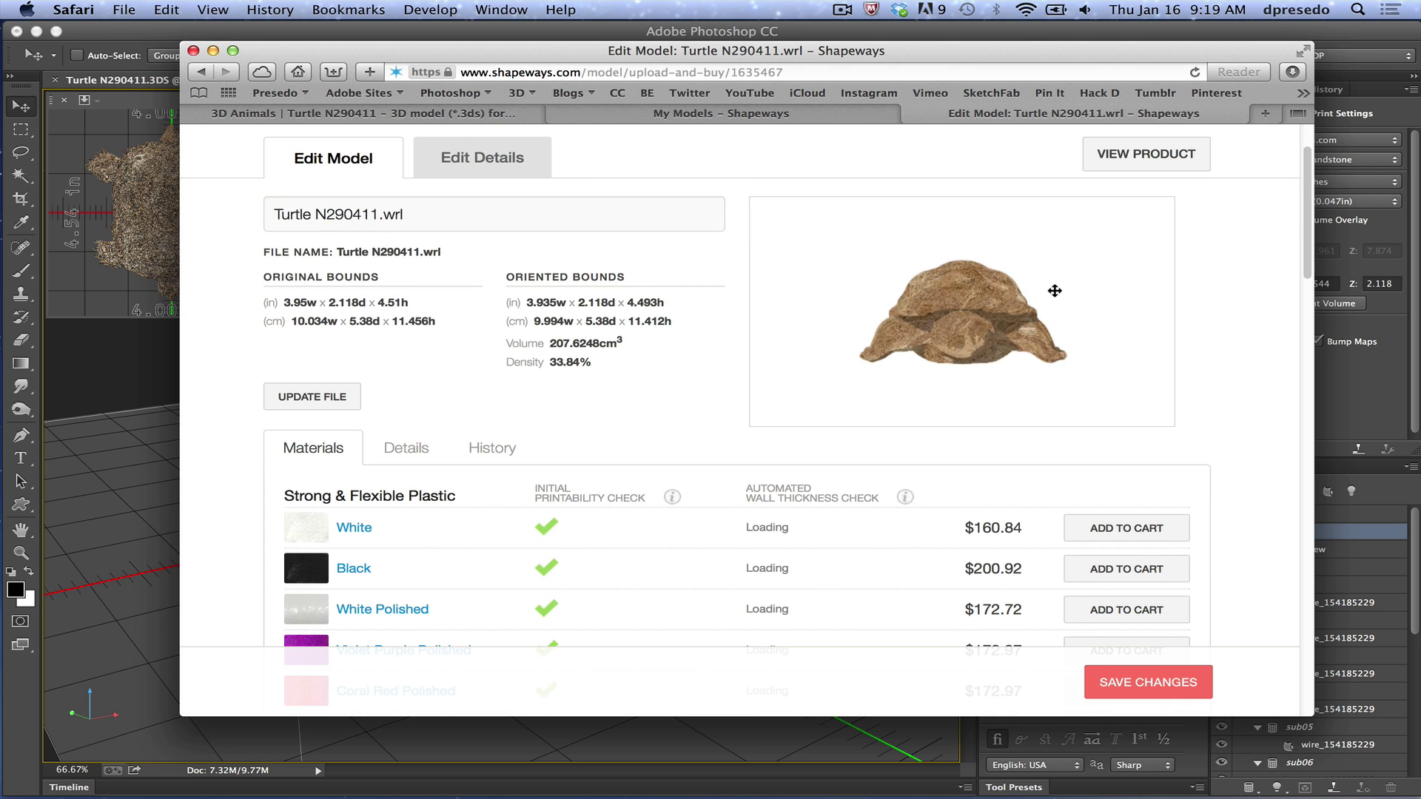